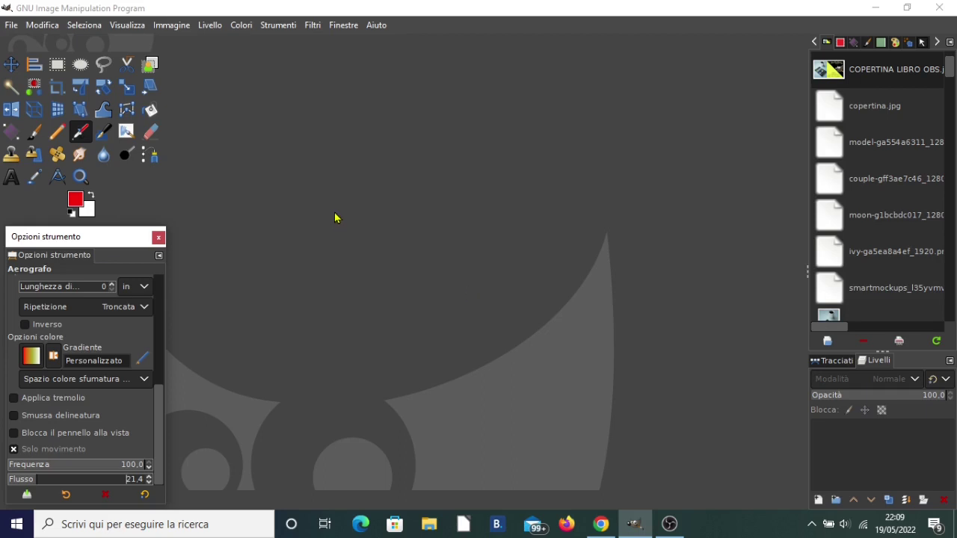
- Create a blank 1920×1080 image with default black/white colours, then bring up the Filtri menu
{"action": "left_click", "coordinate": [12, 26]}
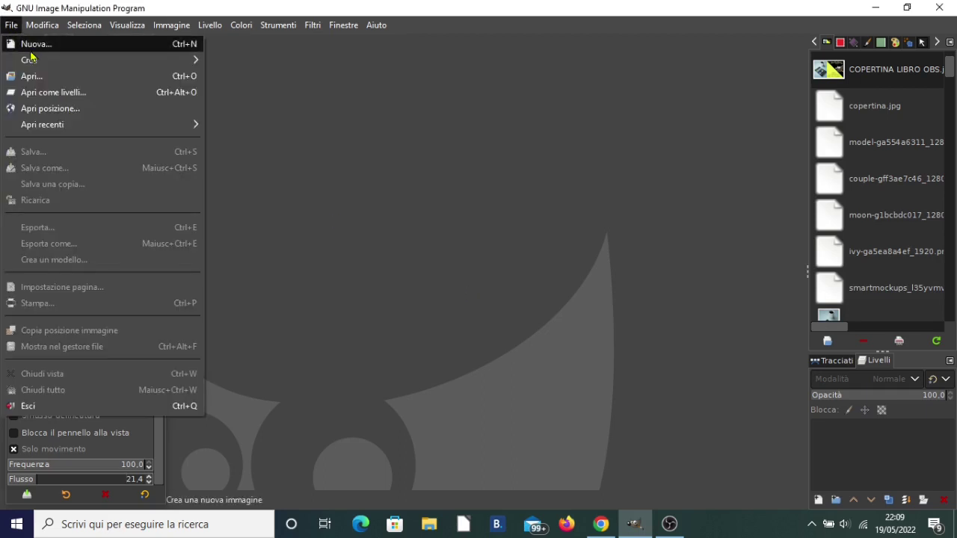
{"action": "left_click", "coordinate": [36, 46]}
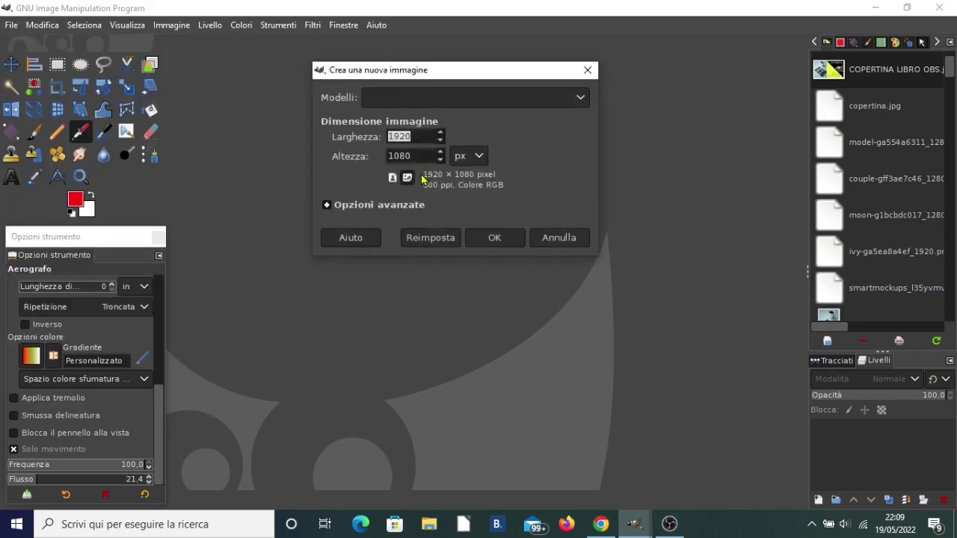
{"action": "left_click", "coordinate": [72, 213]}
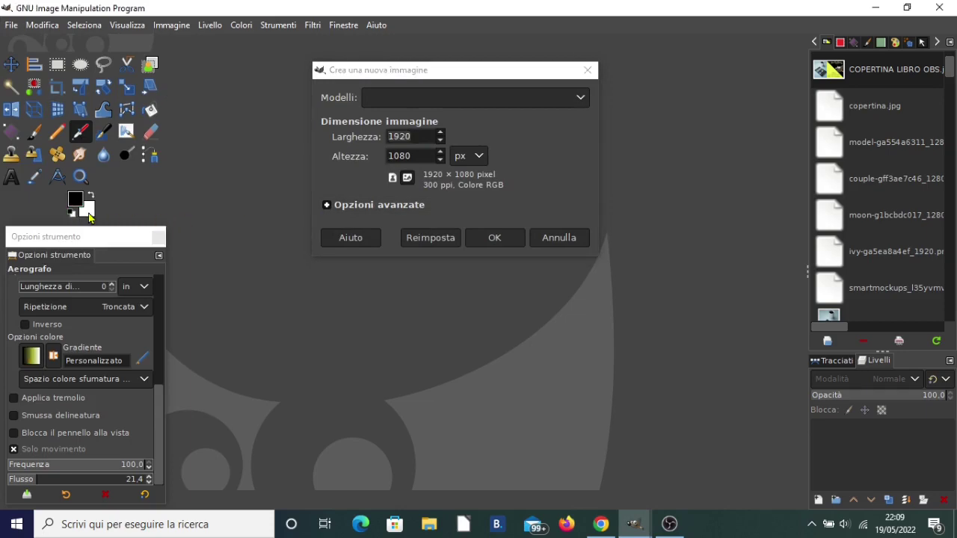
{"action": "left_click", "coordinate": [476, 239]}
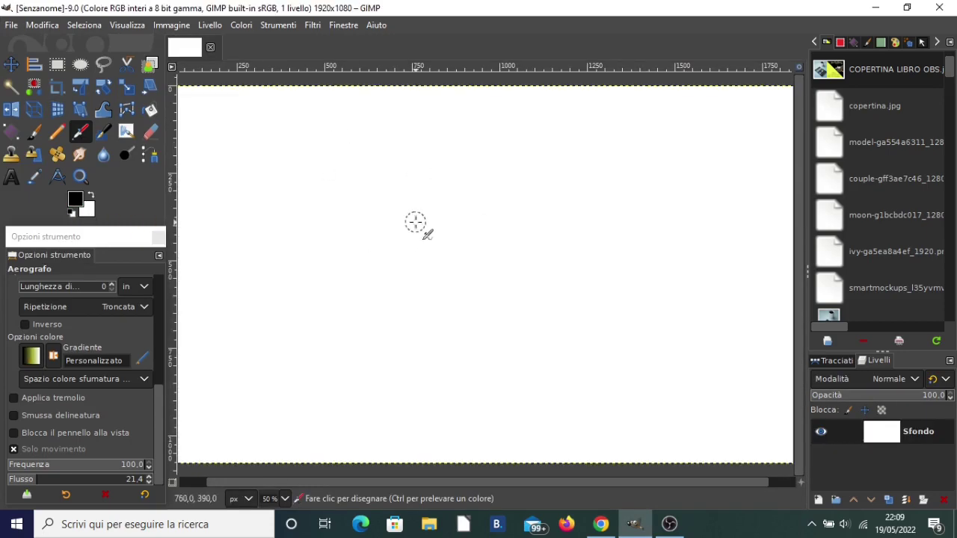
{"action": "scroll", "coordinate": [416, 222], "scroll_direction": "down", "scroll_amount": 2, "text": "ctrl"}
{"action": "scroll", "coordinate": [416, 222], "scroll_direction": "up", "scroll_amount": 1, "text": "ctrl"}
{"action": "scroll", "coordinate": [417, 222], "scroll_direction": "up", "scroll_amount": 1, "text": "ctrl"}
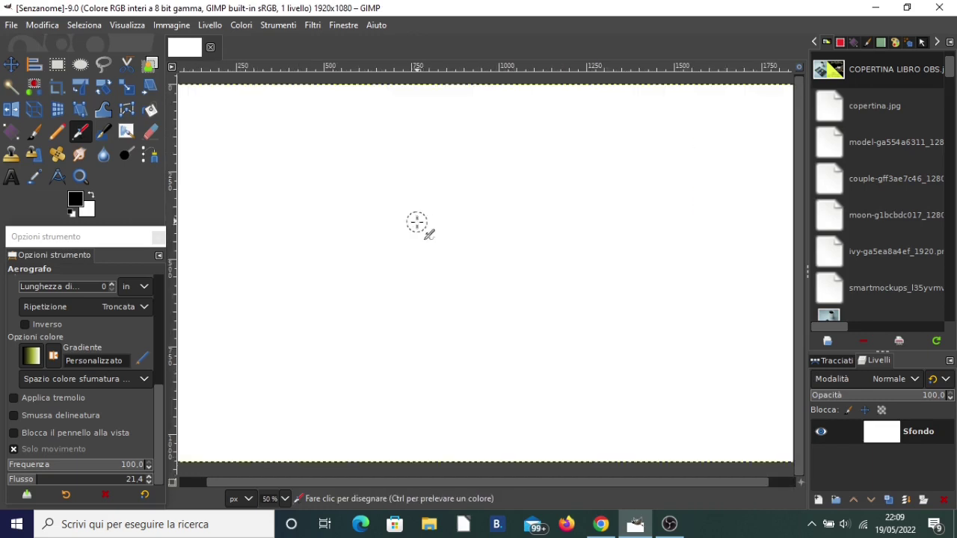
{"action": "scroll", "coordinate": [416, 222], "scroll_direction": "down", "scroll_amount": 1, "text": "ctrl"}
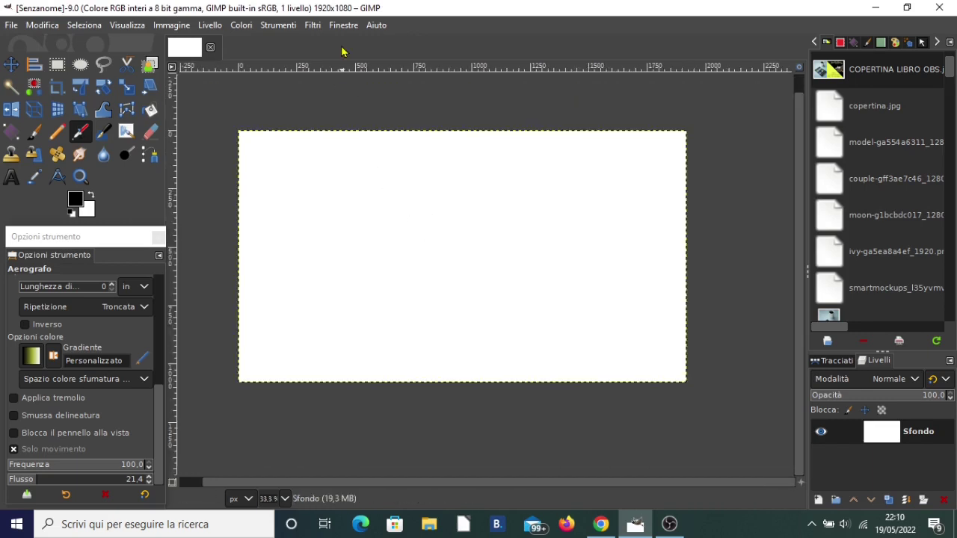
{"action": "left_click", "coordinate": [313, 27]}
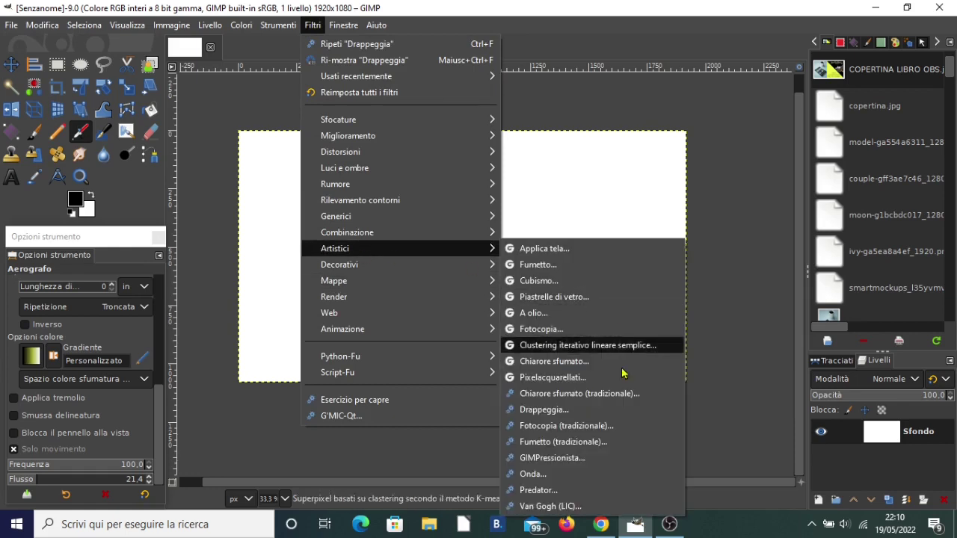
{"action": "mouse_move", "coordinate": [335, 248]}
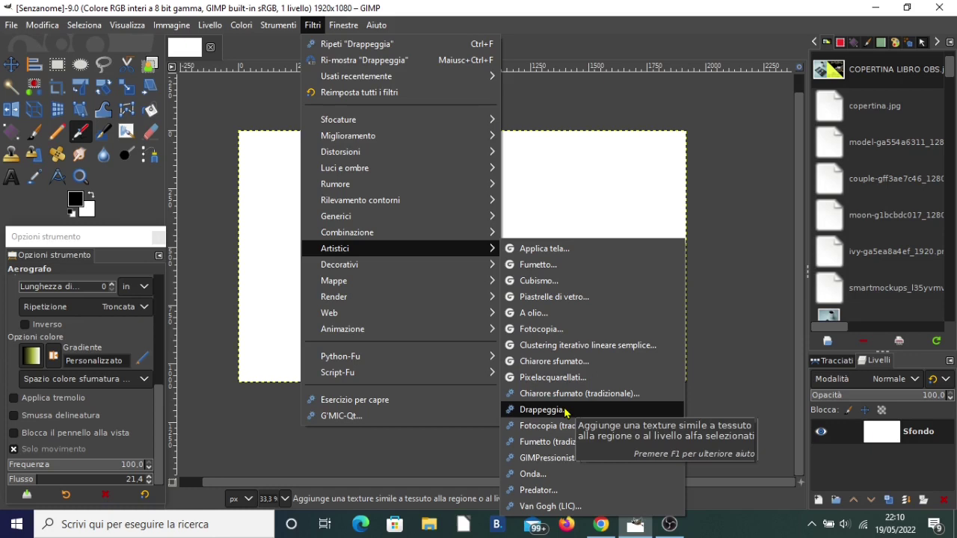
- Apply Artistici › Drappeggia with default blur, azimuth, elevation and depth to the white canvas
{"action": "left_click", "coordinate": [542, 410]}
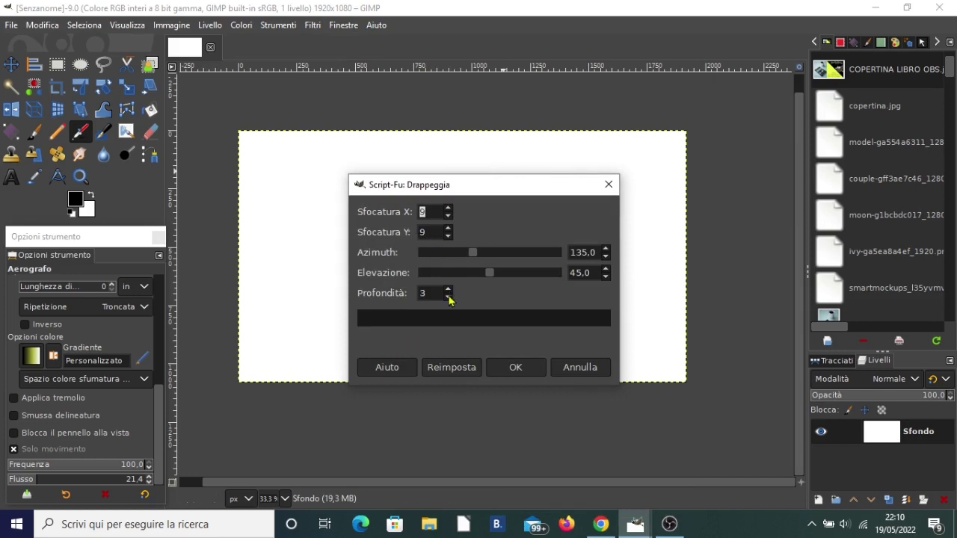
{"action": "left_click", "coordinate": [513, 369]}
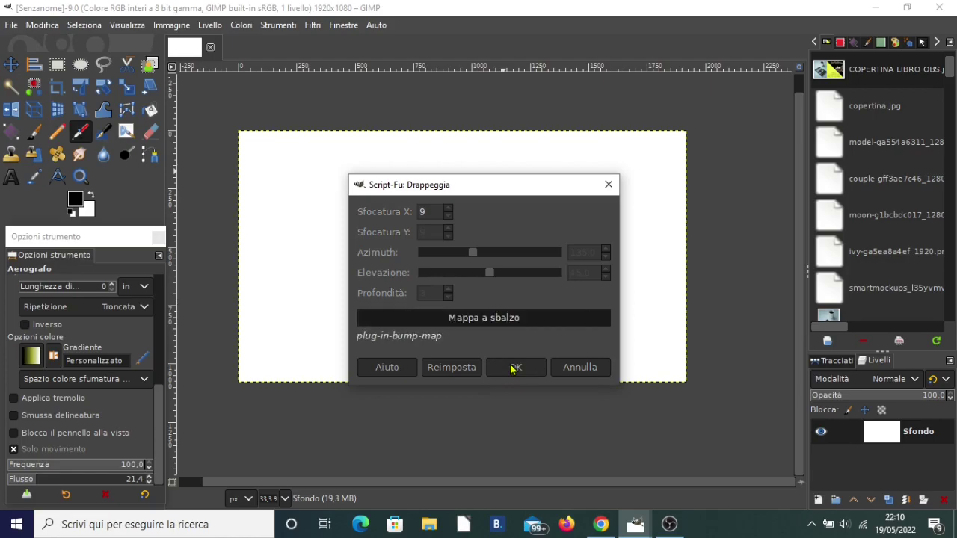
{"action": "scroll", "coordinate": [470, 292], "scroll_direction": "up", "scroll_amount": 2, "text": "ctrl"}
{"action": "scroll", "coordinate": [469, 292], "scroll_direction": "up", "scroll_amount": 1, "text": "ctrl"}
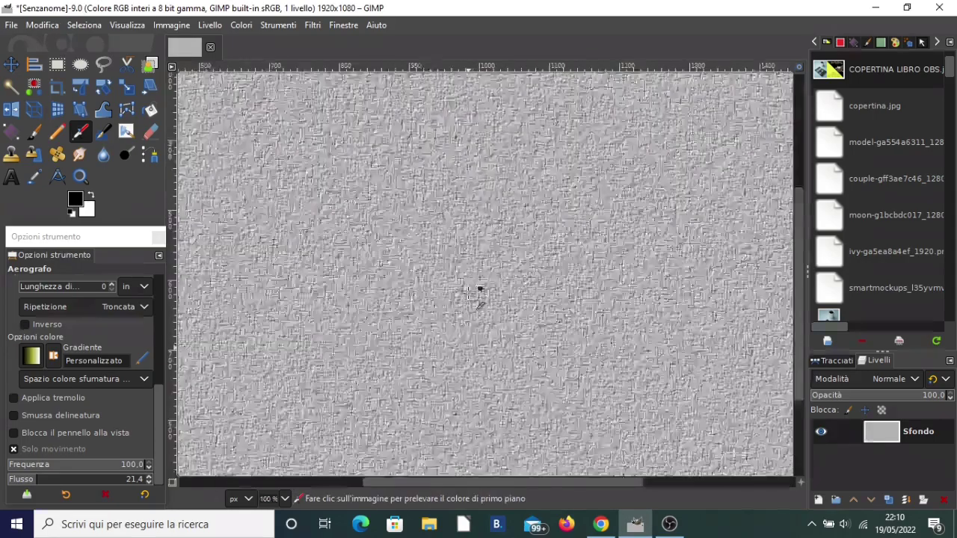
{"action": "scroll", "coordinate": [469, 292], "scroll_direction": "up", "scroll_amount": 1, "text": "ctrl"}
{"action": "scroll", "coordinate": [468, 284], "scroll_direction": "down", "scroll_amount": 2, "text": "ctrl"}
{"action": "scroll", "coordinate": [456, 254], "scroll_direction": "down", "scroll_amount": 2, "text": "ctrl"}
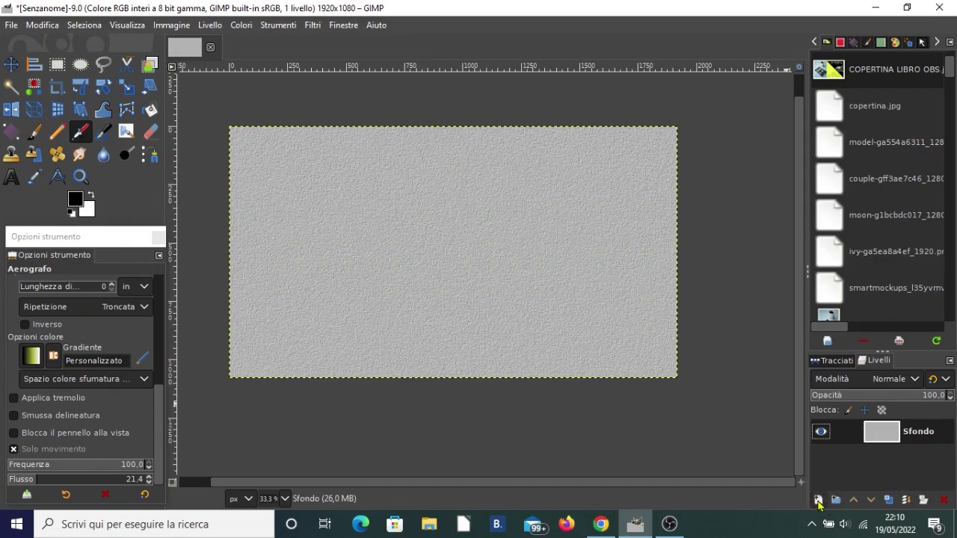
- Add a transparent layer named TESTO above Sfondo and make it the active layer
{"action": "left_click", "coordinate": [818, 500]}
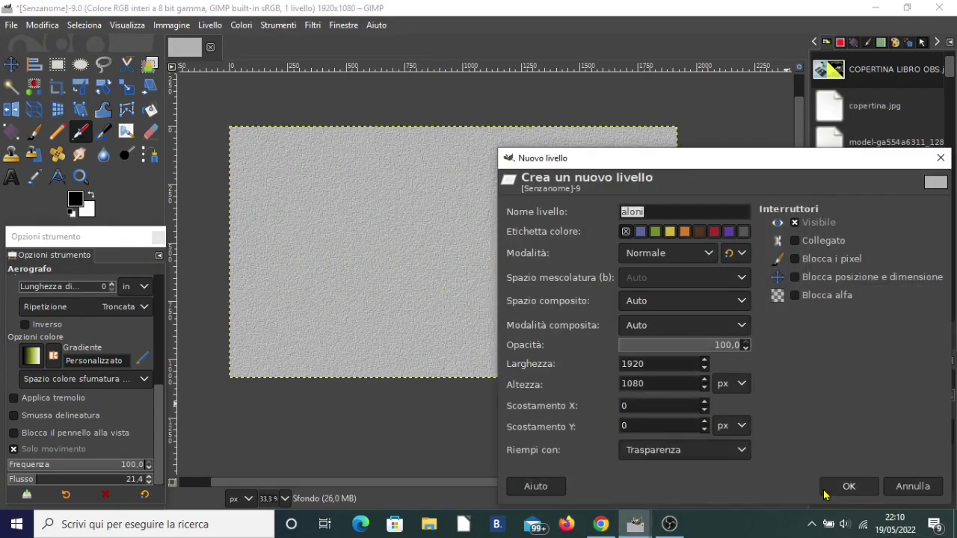
{"action": "type", "text": "TESTO"}
{"action": "left_click", "coordinate": [827, 487]}
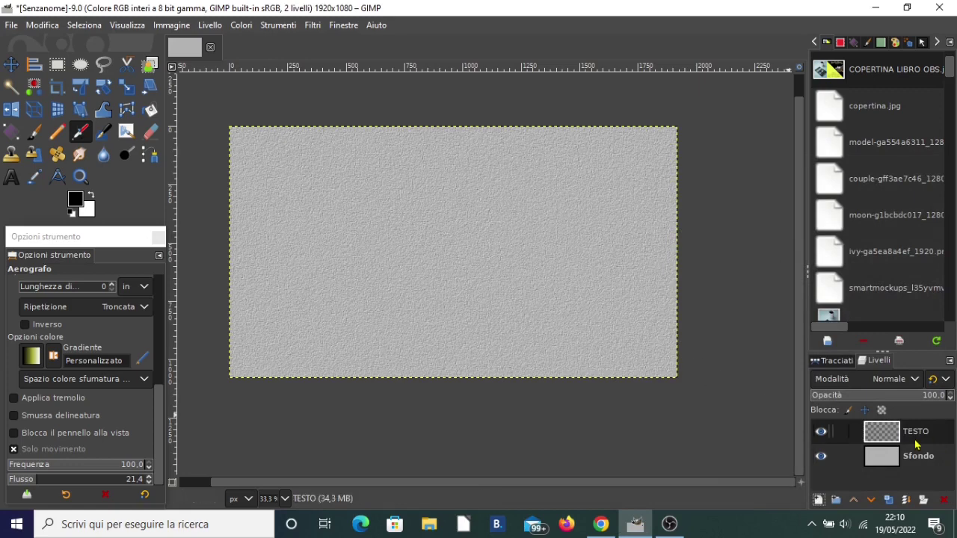
{"action": "left_click", "coordinate": [916, 437]}
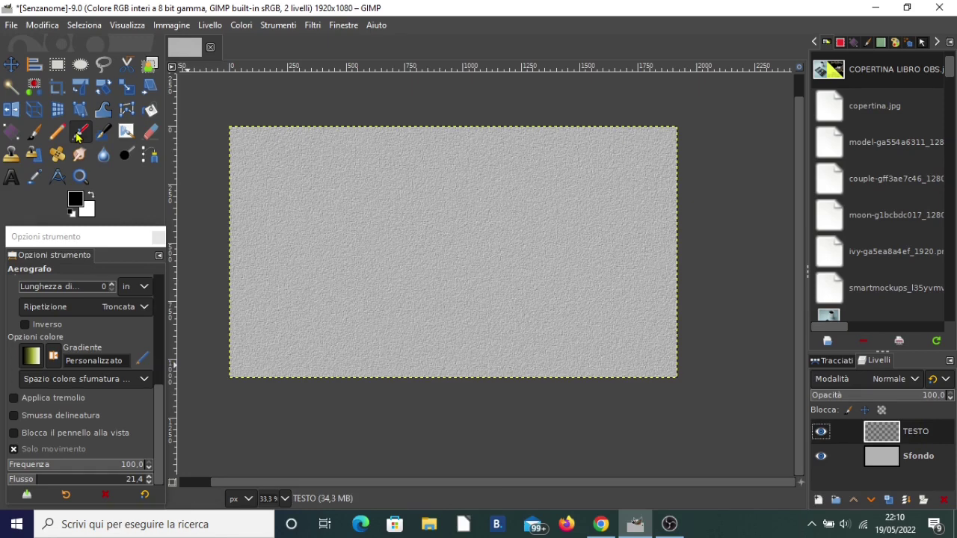
- Lower the airbrush hardness and set flow to 19.9, testing with a stroke then undoing it
{"action": "left_click_drag", "start_coordinate": [160, 407], "coordinate": [159, 265]}
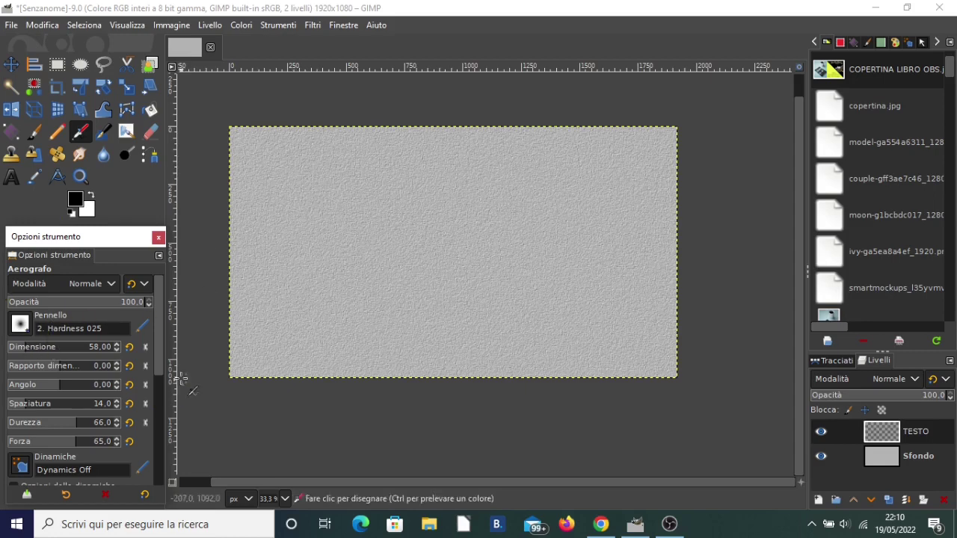
{"action": "left_click_drag", "start_coordinate": [160, 359], "coordinate": [162, 378]}
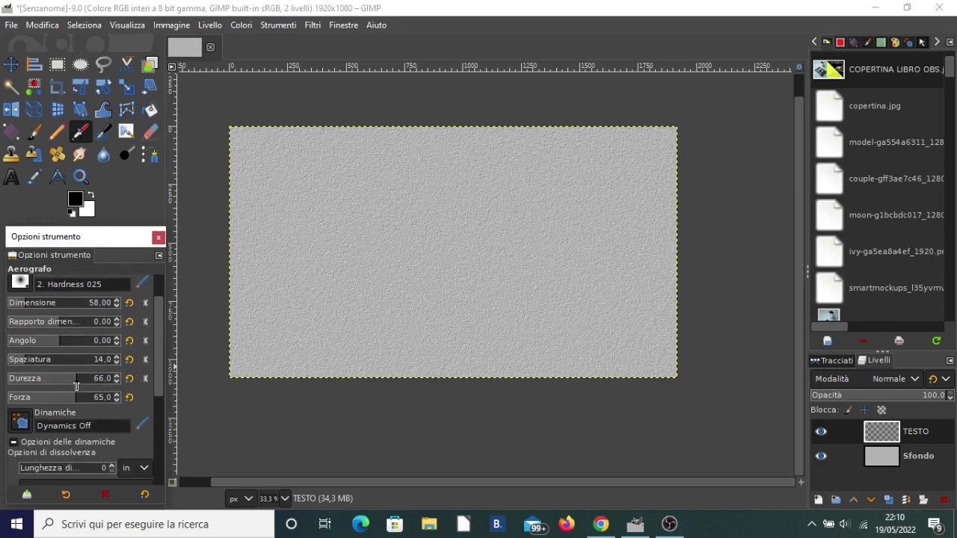
{"action": "left_click_drag", "start_coordinate": [77, 386], "coordinate": [74, 386]}
{"action": "left_click_drag", "start_coordinate": [160, 347], "coordinate": [165, 459]}
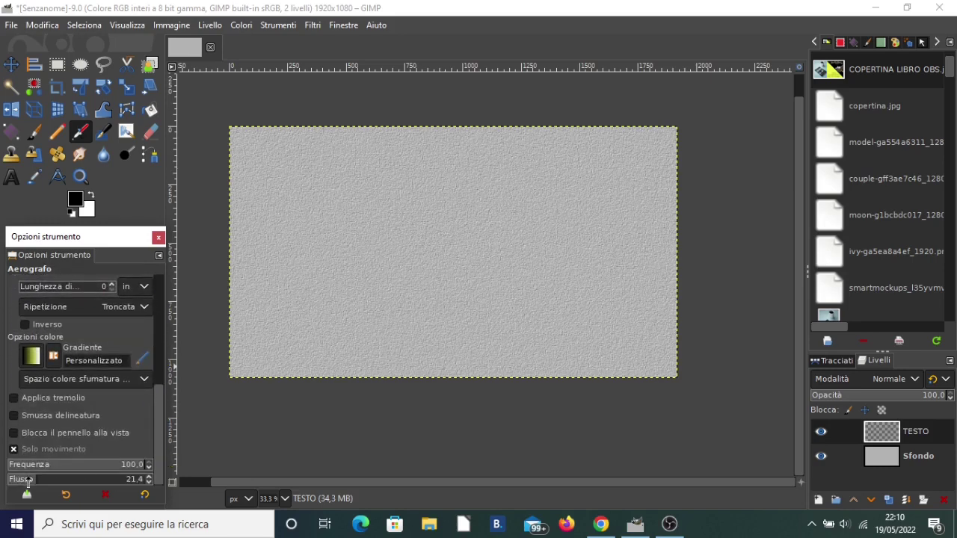
{"action": "left_click_drag", "start_coordinate": [28, 482], "coordinate": [35, 483]}
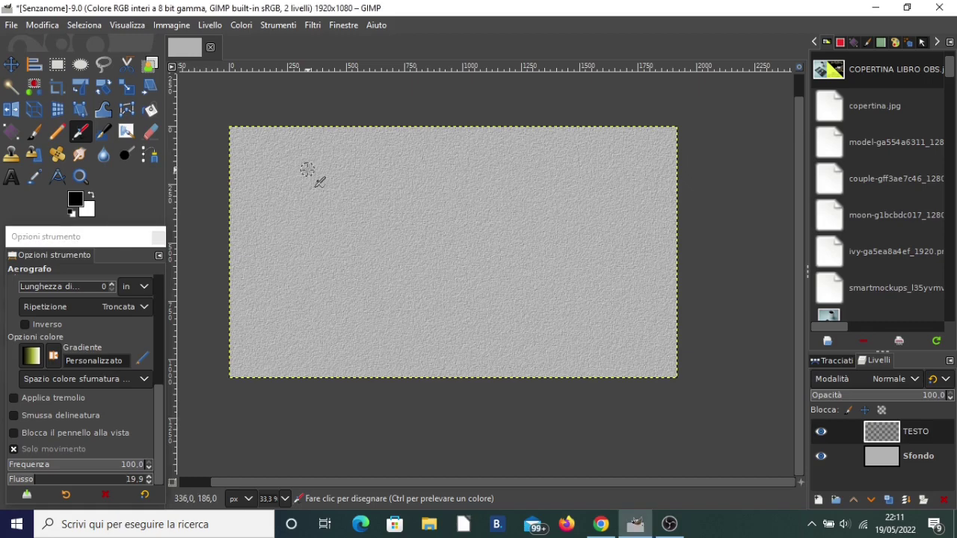
{"action": "left_click_drag", "start_coordinate": [306, 169], "coordinate": [301, 211]}
{"action": "key", "text": "ctrl+z"}
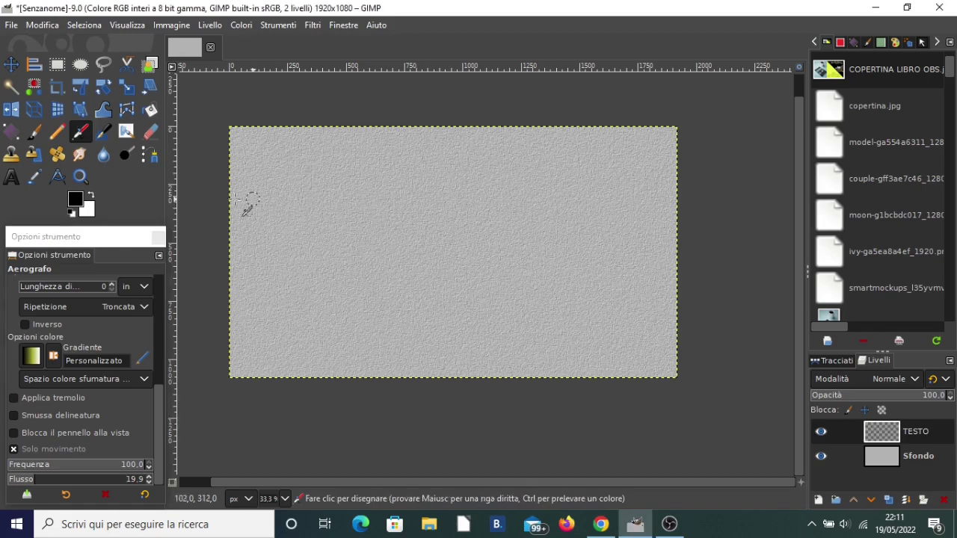
- Set the foreground painting colour to red f60d0d
{"action": "left_click", "coordinate": [75, 199]}
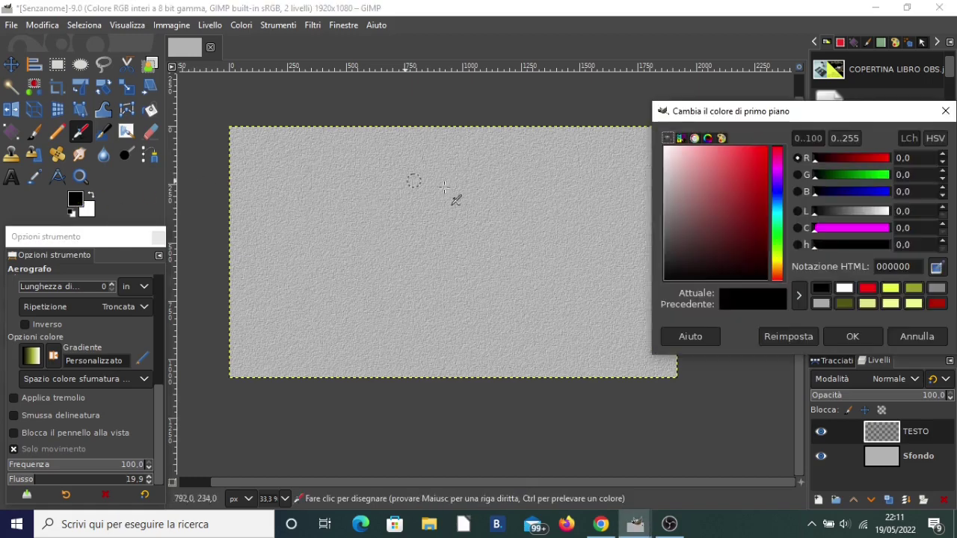
{"action": "left_click", "coordinate": [867, 288]}
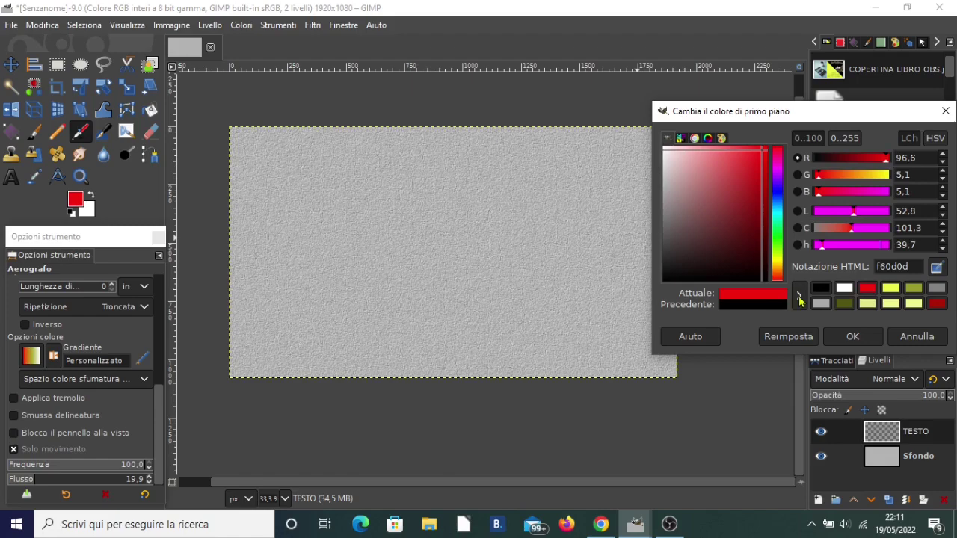
{"action": "left_click", "coordinate": [853, 337]}
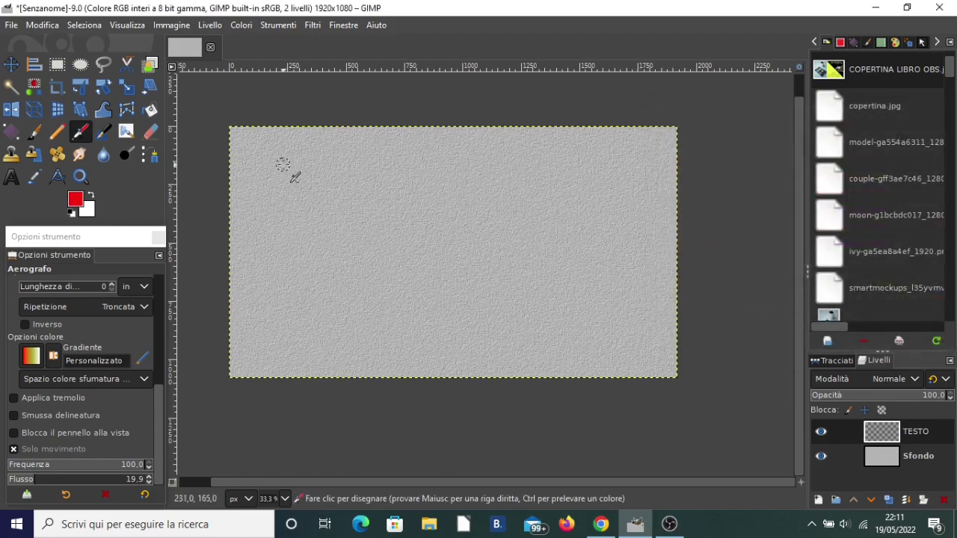
- Airbrush the word ROSY in red on the TESTO layer
{"action": "left_click_drag", "start_coordinate": [310, 175], "coordinate": [313, 217]}
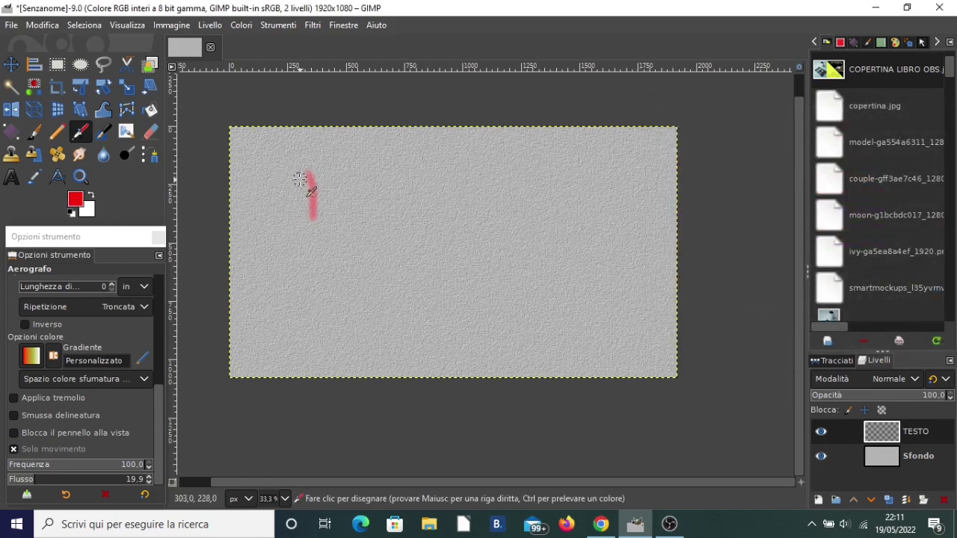
{"action": "mouse_move", "coordinate": [299, 179]}
{"action": "left_mouse_down"}
{"action": "mouse_move", "coordinate": [331, 182]}
{"action": "mouse_move", "coordinate": [327, 199]}
{"action": "mouse_move", "coordinate": [340, 217]}
{"action": "left_mouse_up"}
{"action": "mouse_move", "coordinate": [349, 179]}
{"action": "left_mouse_down"}
{"action": "mouse_move", "coordinate": [369, 207]}
{"action": "mouse_move", "coordinate": [367, 182]}
{"action": "mouse_move", "coordinate": [400, 190]}
{"action": "mouse_move", "coordinate": [397, 205]}
{"action": "mouse_move", "coordinate": [455, 192]}
{"action": "mouse_move", "coordinate": [440, 229]}
{"action": "left_mouse_up"}
{"action": "mouse_move", "coordinate": [288, 248]}
{"action": "left_mouse_down"}
{"action": "mouse_move", "coordinate": [290, 284]}
{"action": "mouse_move", "coordinate": [299, 252]}
{"action": "mouse_move", "coordinate": [340, 284]}
{"action": "left_mouse_up"}
- Airbrush 'TI AMO!' in red below ROSY, including the exclamation mark and dot
{"action": "left_click_drag", "start_coordinate": [404, 252], "coordinate": [383, 283]}
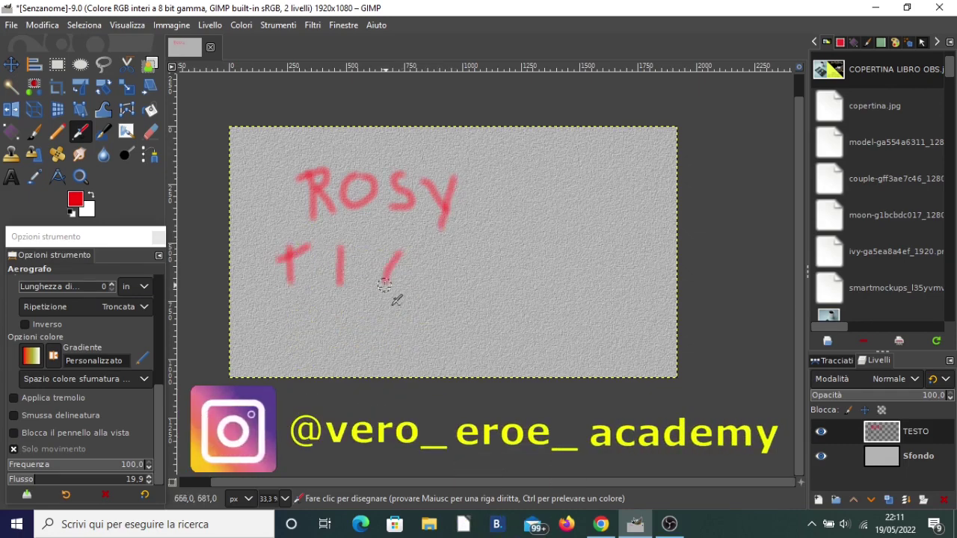
{"action": "left_click_drag", "start_coordinate": [404, 251], "coordinate": [418, 287]}
{"action": "mouse_move", "coordinate": [384, 274]}
{"action": "left_mouse_down"}
{"action": "mouse_move", "coordinate": [460, 258]}
{"action": "mouse_move", "coordinate": [473, 292]}
{"action": "left_mouse_up"}
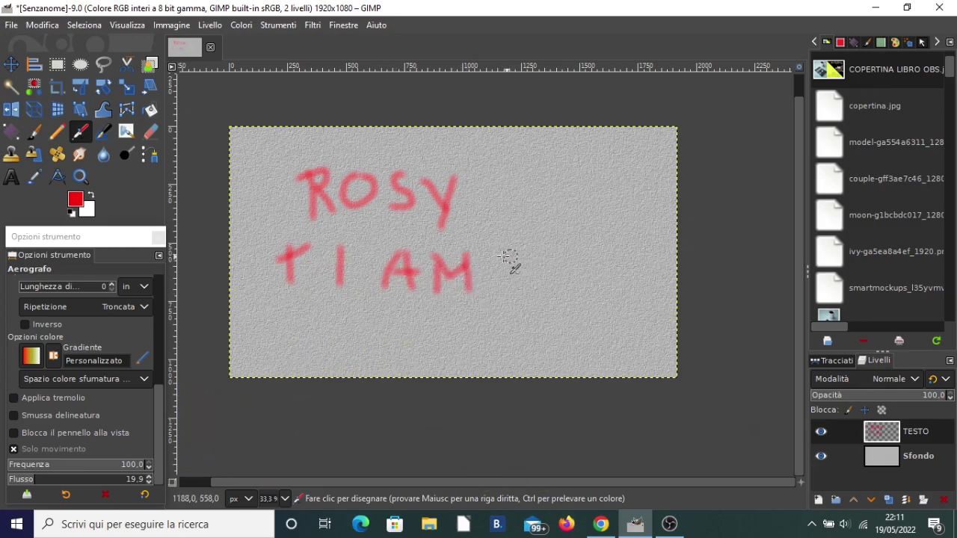
{"action": "mouse_move", "coordinate": [509, 261]}
{"action": "left_mouse_down"}
{"action": "mouse_move", "coordinate": [519, 300]}
{"action": "mouse_move", "coordinate": [513, 255]}
{"action": "left_mouse_up"}
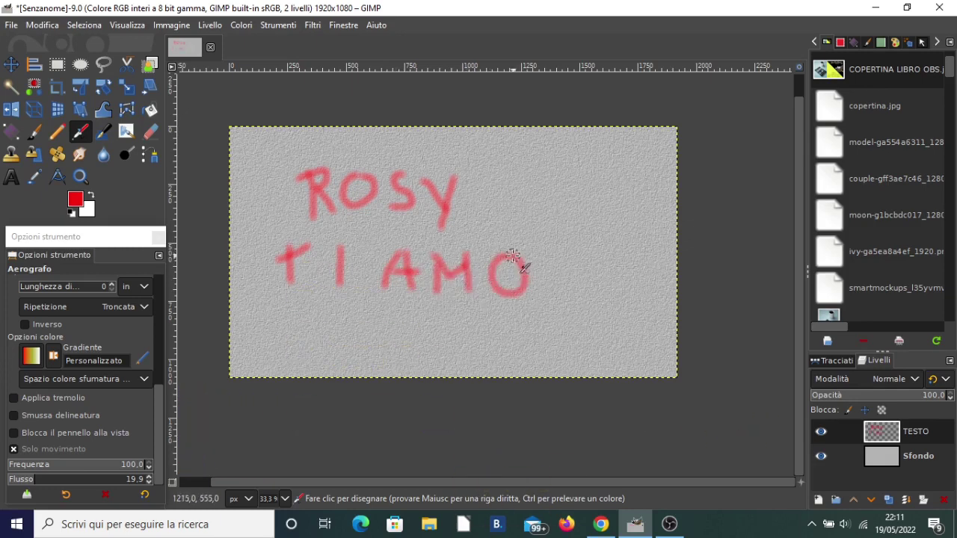
{"action": "left_click_drag", "start_coordinate": [581, 236], "coordinate": [557, 298]}
{"action": "left_click", "coordinate": [556, 317]}
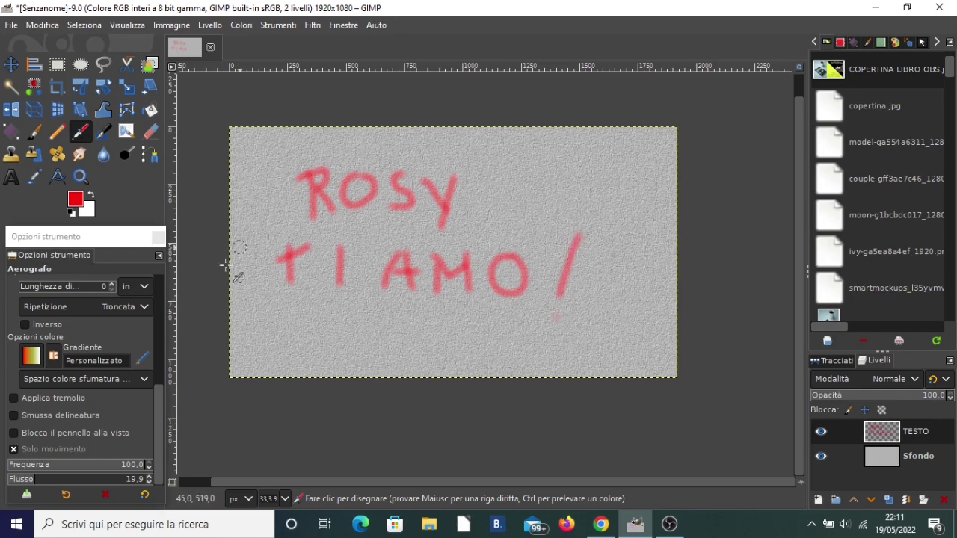
- Paint an underline beneath the text, undo it, repaint it, and re-dab the exclamation dot
{"action": "left_click_drag", "start_coordinate": [284, 351], "coordinate": [600, 360]}
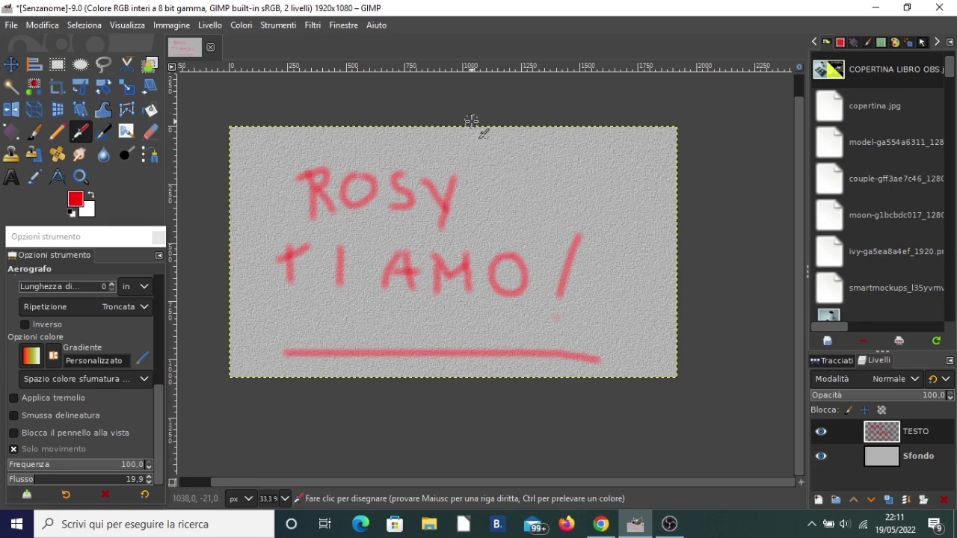
{"action": "key", "text": "ctrl"}
{"action": "key", "text": "ctrl+z"}
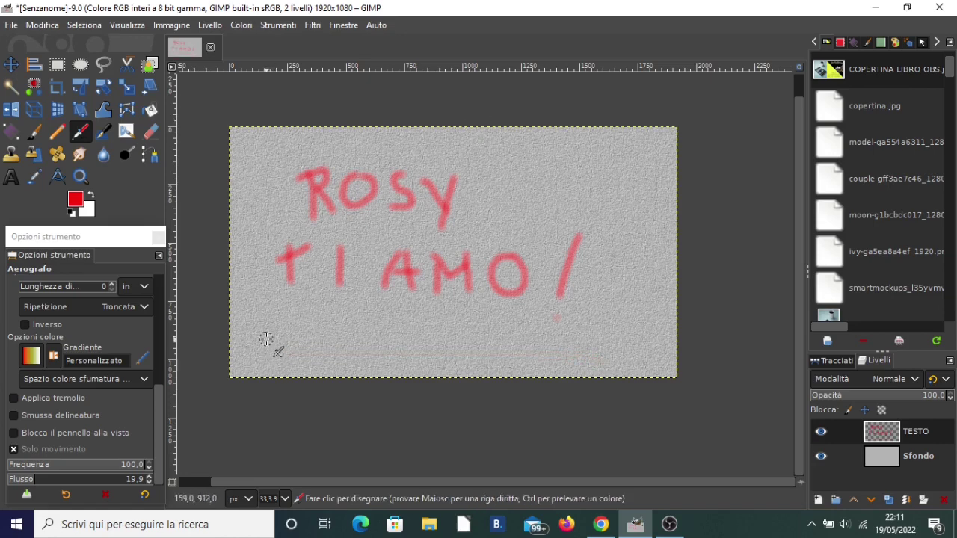
{"action": "left_click_drag", "start_coordinate": [266, 341], "coordinate": [532, 323]}
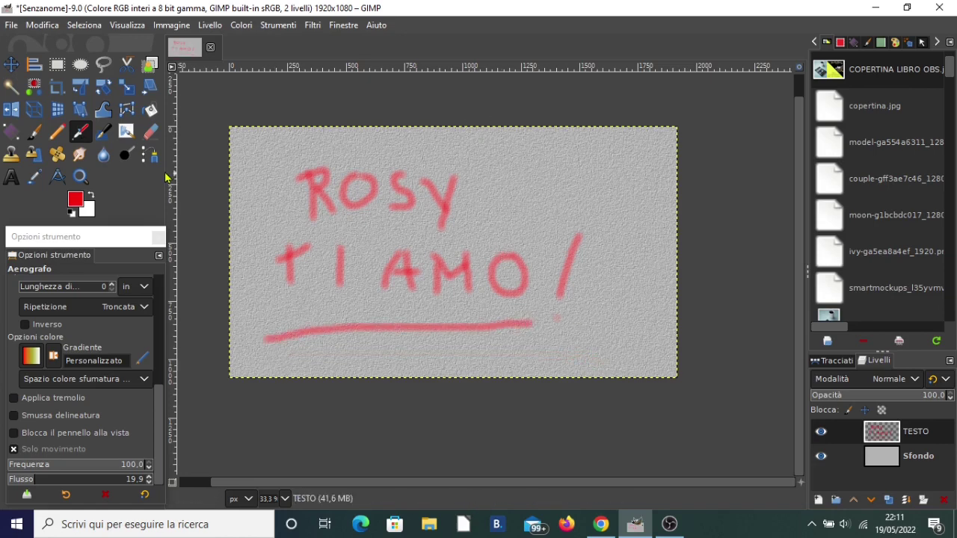
{"action": "left_click", "coordinate": [555, 318]}
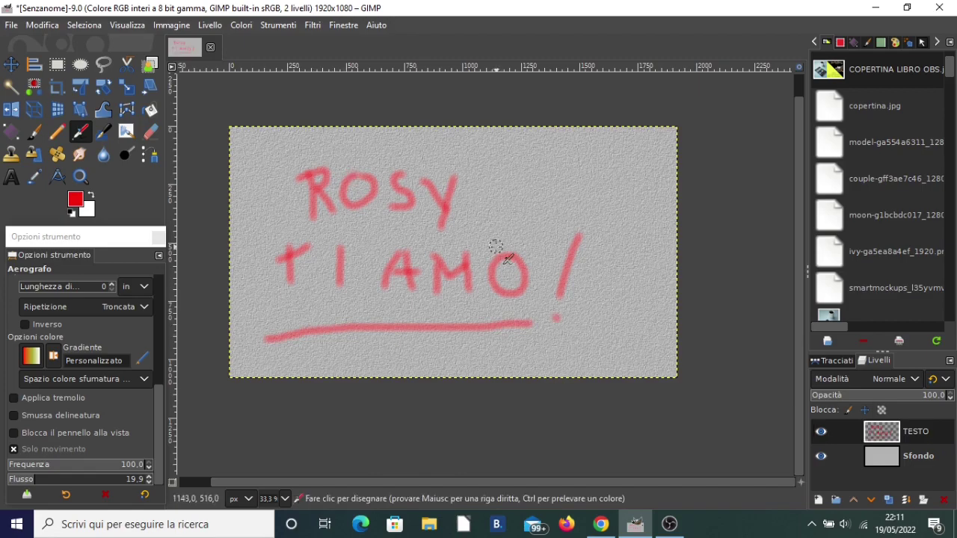
- Thicken the right curve of the S with an extra airbrush stroke
{"action": "scroll", "coordinate": [411, 207], "scroll_direction": "up", "scroll_amount": 3, "text": "ctrl"}
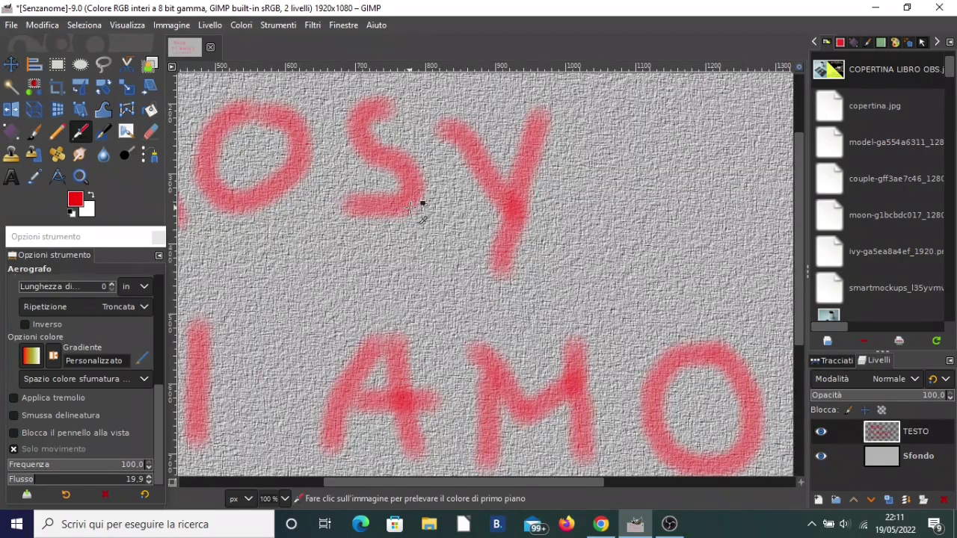
{"action": "scroll", "coordinate": [411, 207], "scroll_direction": "up", "scroll_amount": 1, "text": "ctrl"}
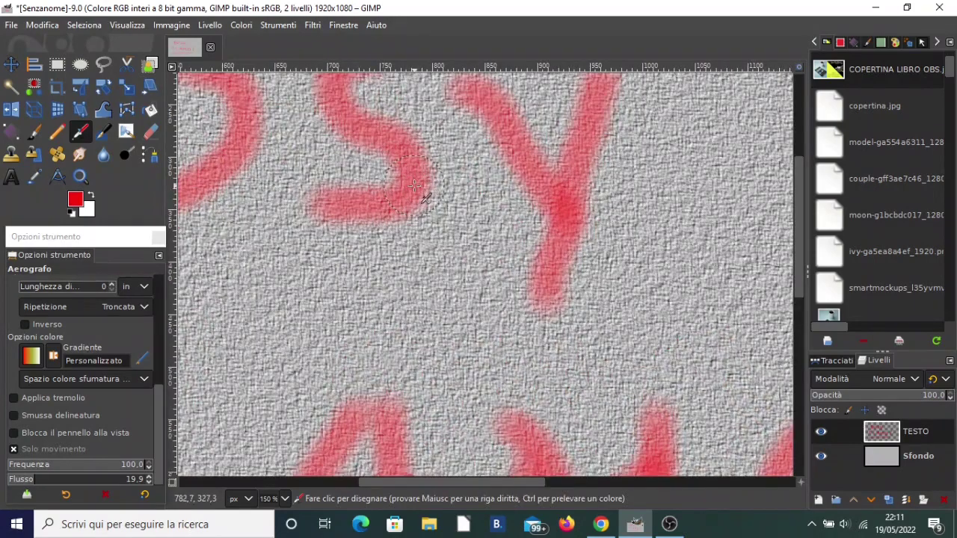
{"action": "left_click_drag", "start_coordinate": [414, 186], "coordinate": [412, 209]}
{"action": "scroll", "coordinate": [412, 208], "scroll_direction": "down", "scroll_amount": 1, "text": "ctrl"}
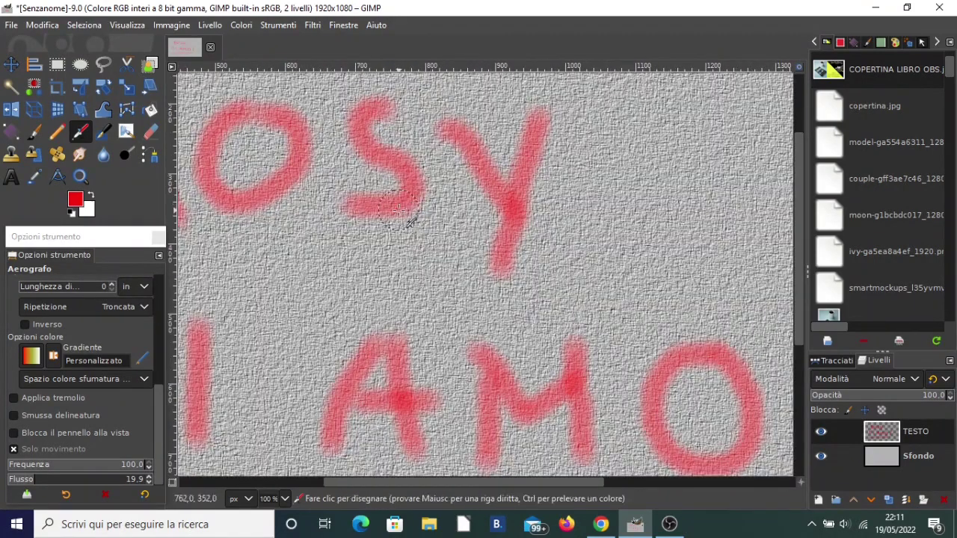
- Open Filtri › Mappe › Mappa a sbalzo and set the Sfondo layer as its aux input
{"action": "left_click", "coordinate": [312, 26]}
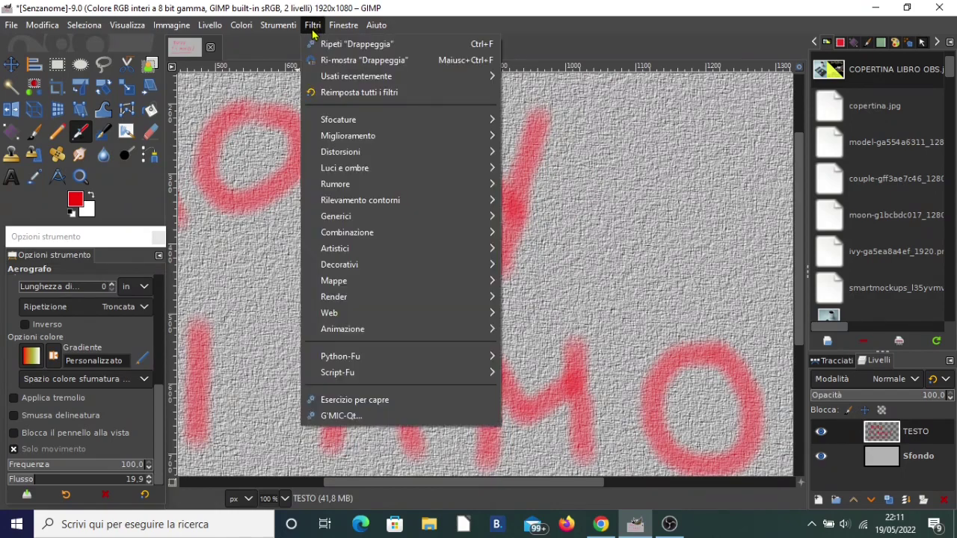
{"action": "mouse_move", "coordinate": [333, 281]}
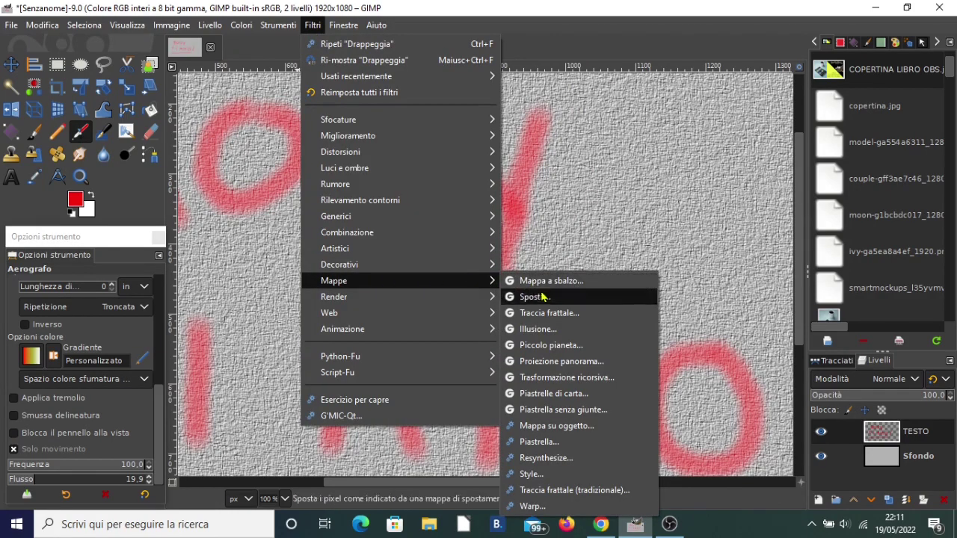
{"action": "left_click", "coordinate": [513, 281]}
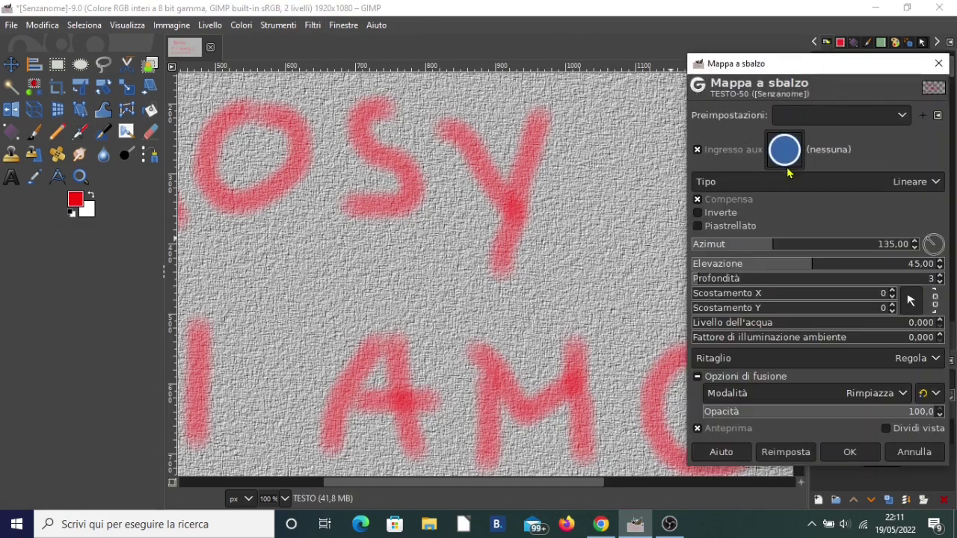
{"action": "left_click_drag", "start_coordinate": [754, 69], "coordinate": [562, 51]}
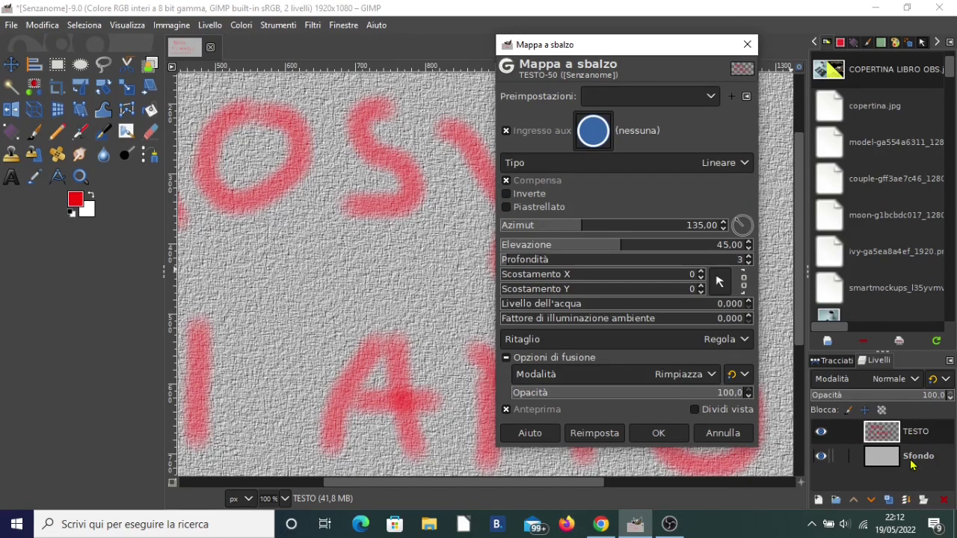
{"action": "left_click", "coordinate": [593, 131]}
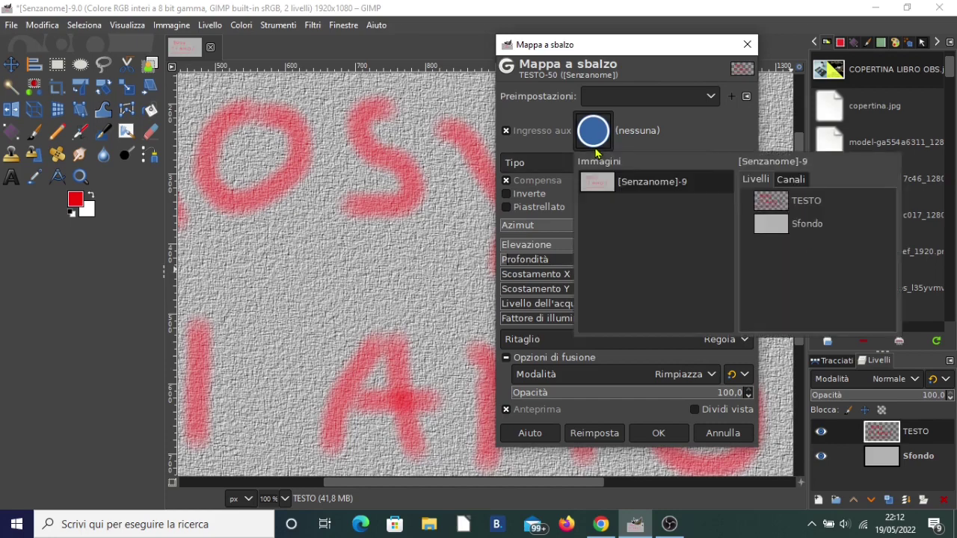
{"action": "left_click", "coordinate": [815, 228]}
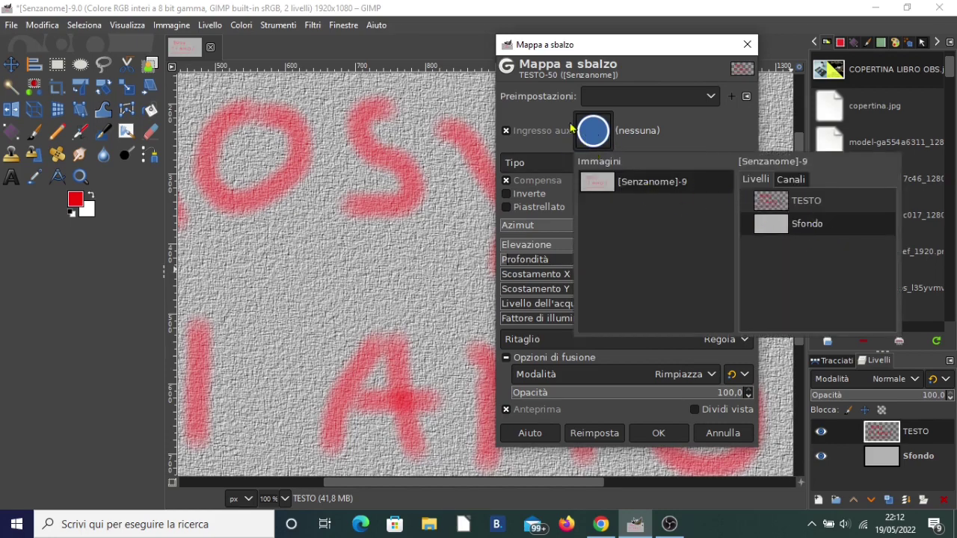
{"action": "left_click", "coordinate": [815, 232]}
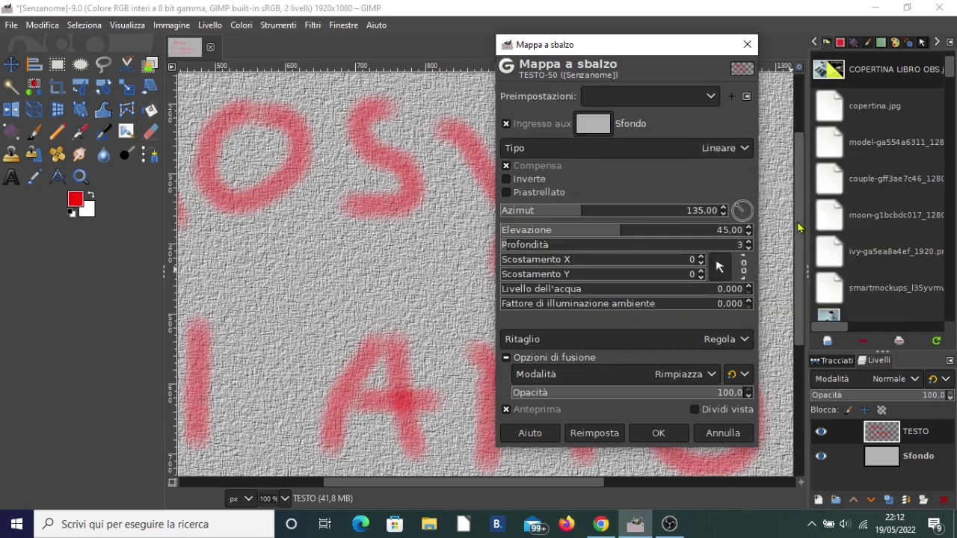
- Raise the bump map Profondità to 6 and confirm the settings
{"action": "scroll", "coordinate": [433, 285], "scroll_direction": "up", "scroll_amount": 1}
{"action": "scroll", "coordinate": [422, 240], "scroll_direction": "up", "scroll_amount": 1}
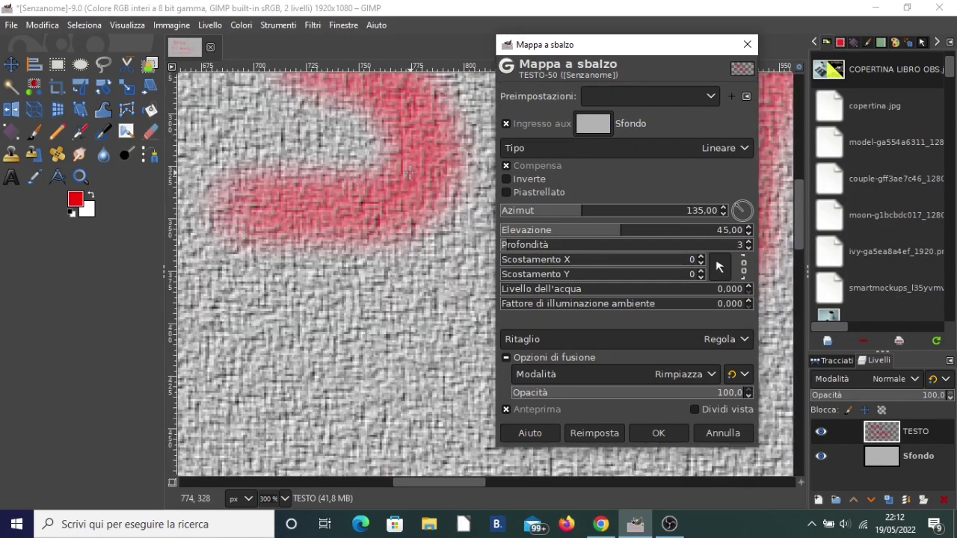
{"action": "scroll", "coordinate": [410, 172], "scroll_direction": "up", "scroll_amount": 1}
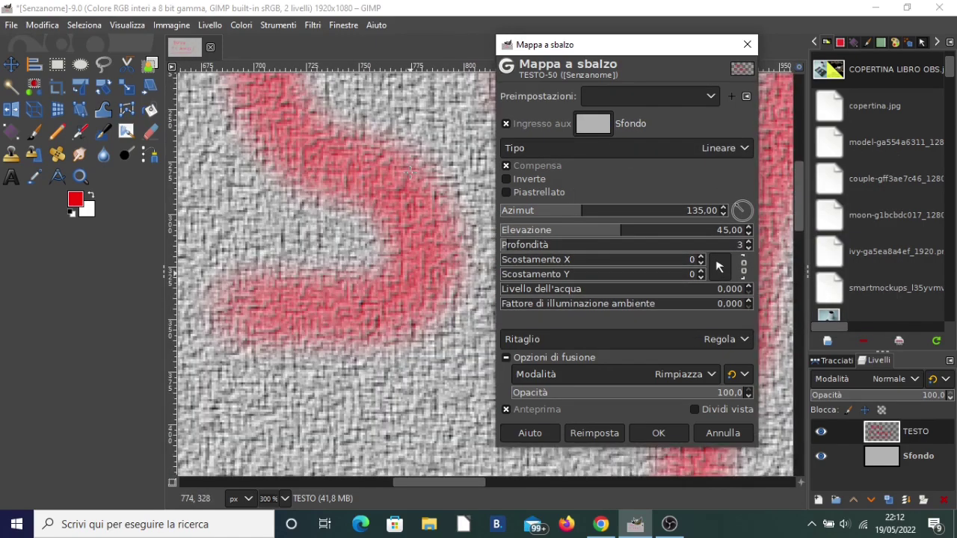
{"action": "scroll", "coordinate": [409, 172], "scroll_direction": "down", "scroll_amount": 1}
{"action": "left_click_drag", "start_coordinate": [520, 250], "coordinate": [519, 252]}
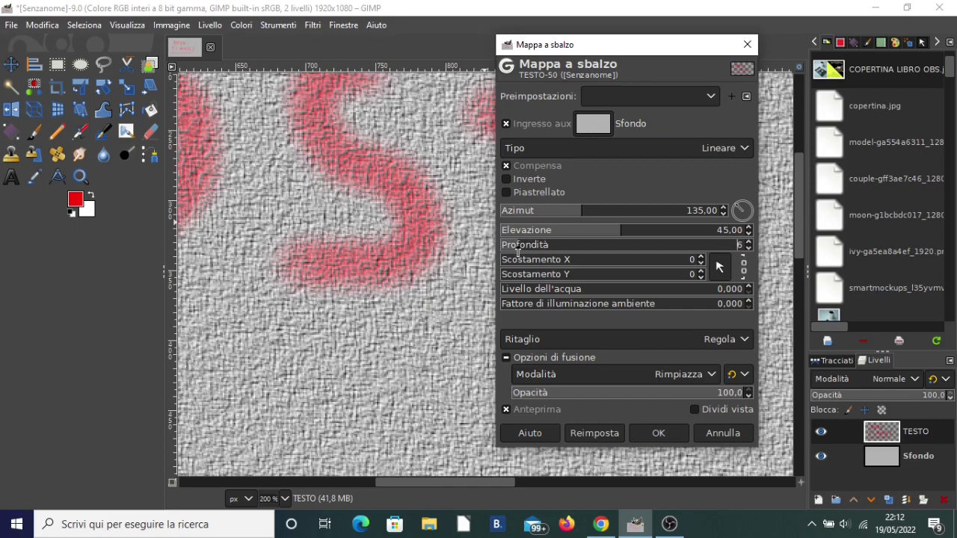
{"action": "left_click", "coordinate": [658, 435]}
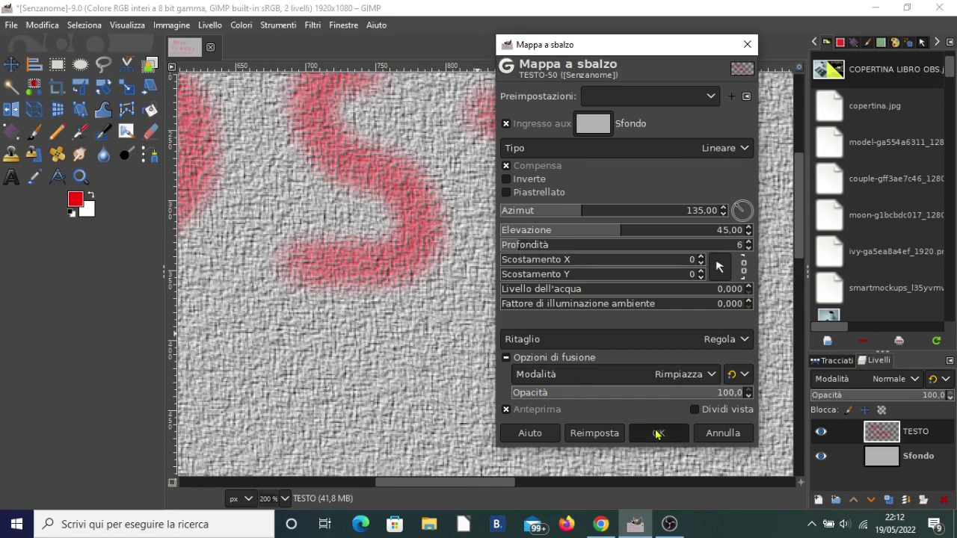
- Commit the bump map and zoom out to view the whole embossed lettering
{"action": "key", "text": "1"}
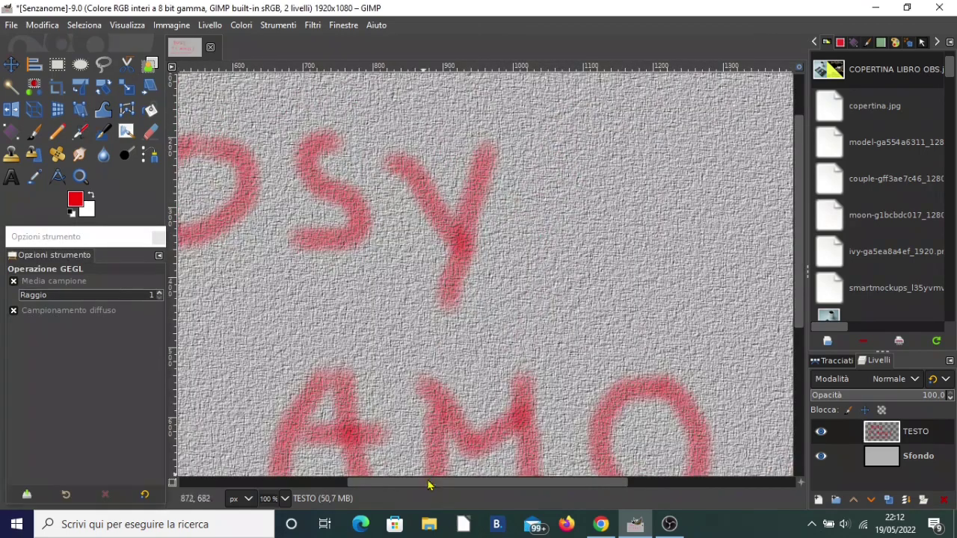
{"action": "key", "text": "minus"}
{"action": "key", "text": "minus"}
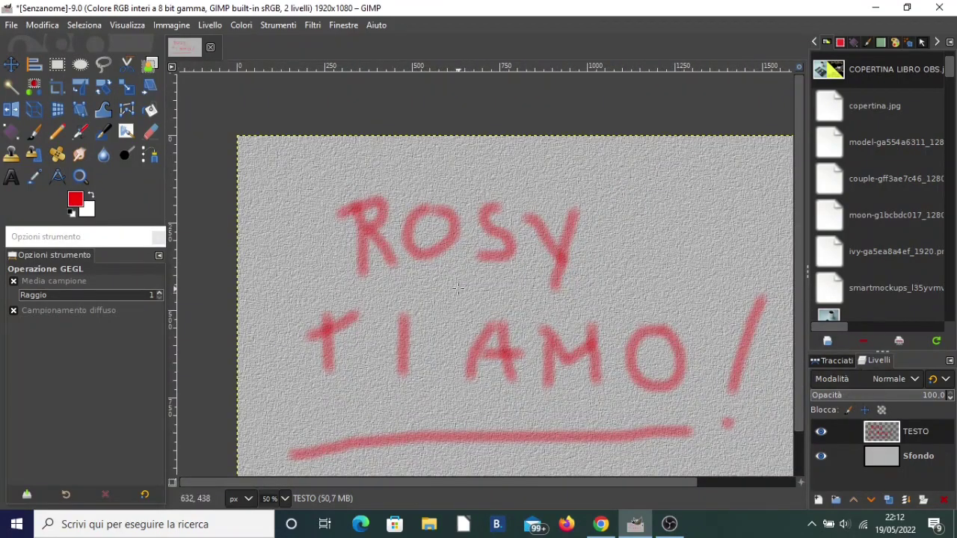
{"action": "scroll", "coordinate": [447, 278], "scroll_direction": "up", "scroll_amount": 2, "text": "ctrl"}
{"action": "scroll", "coordinate": [447, 277], "scroll_direction": "up", "scroll_amount": 1, "text": "ctrl"}
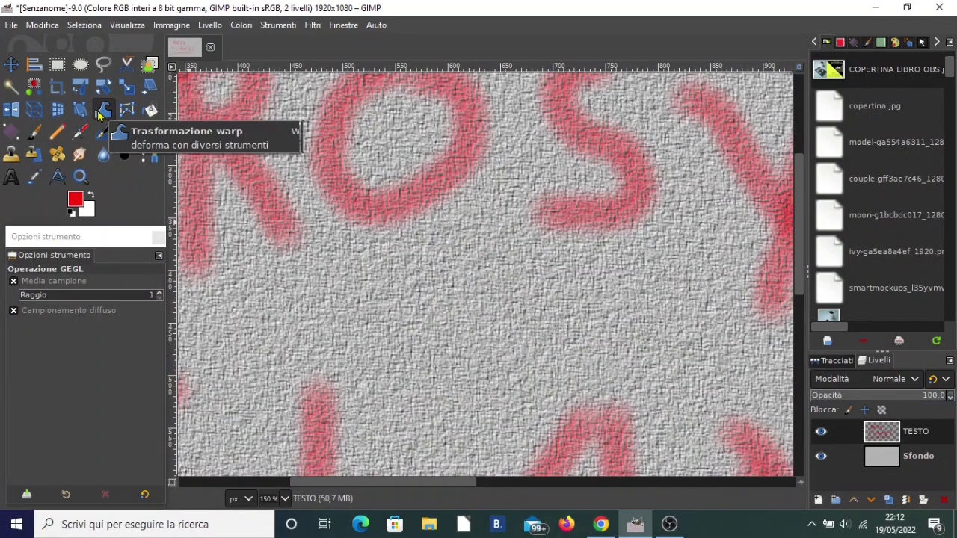
- With the warp transform tool at size 37, stretch the R's diagonal leg downward
{"action": "left_click", "coordinate": [102, 111]}
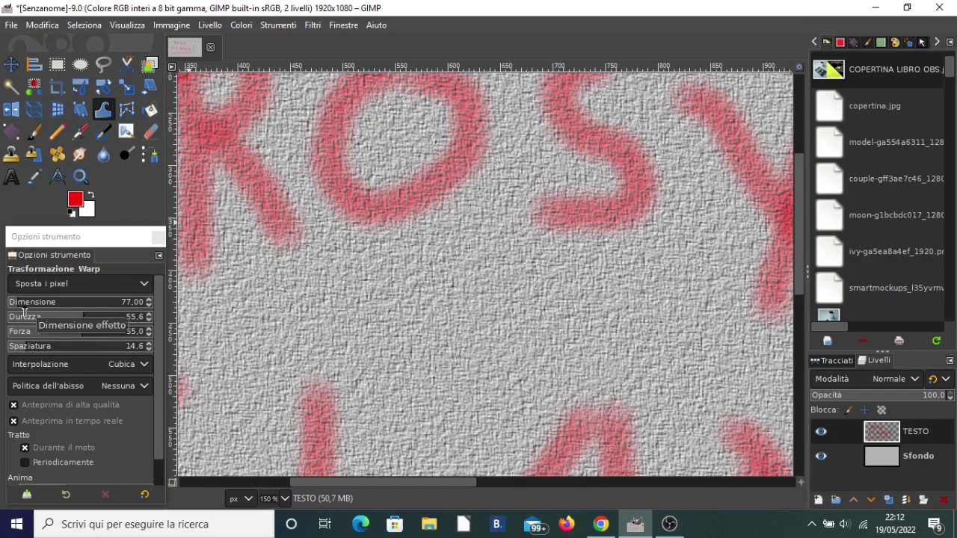
{"action": "key", "text": "bracketleft"}
{"action": "key", "text": "bracketleft"}
{"action": "key", "text": "bracketleft"}
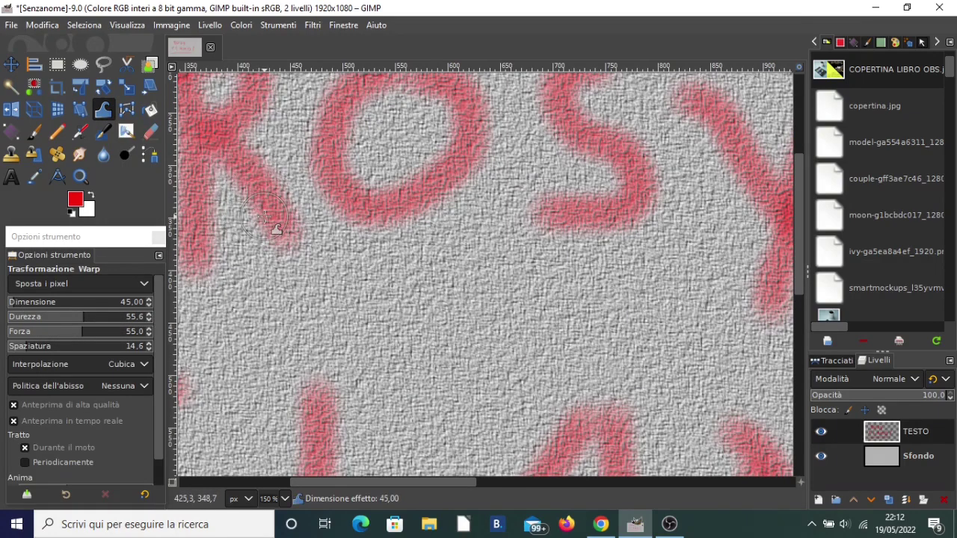
{"action": "key", "text": "bracketleft"}
{"action": "key", "text": "bracketleft"}
{"action": "key", "text": "bracketleft"}
{"action": "key", "text": "bracketleft"}
{"action": "key", "text": "bracketleft"}
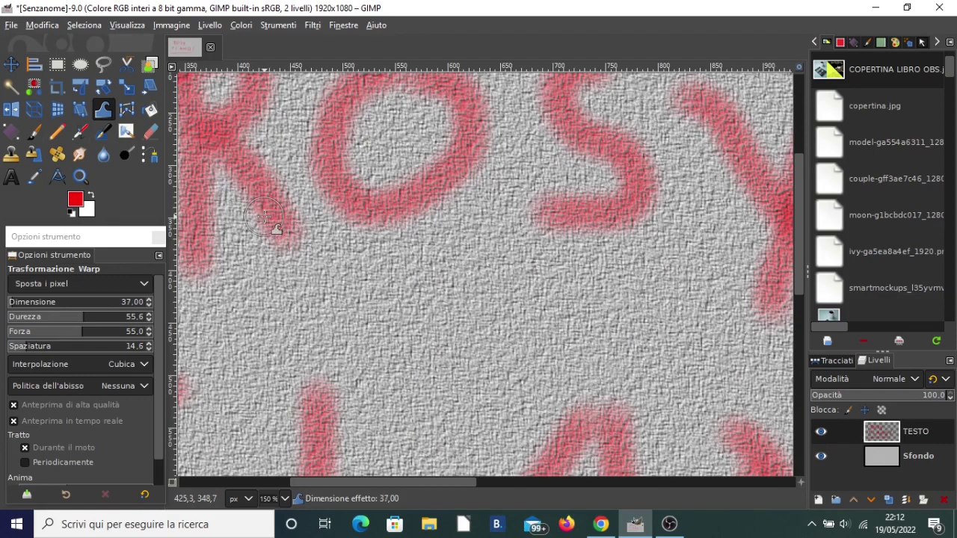
{"action": "left_click_drag", "start_coordinate": [276, 217], "coordinate": [265, 197]}
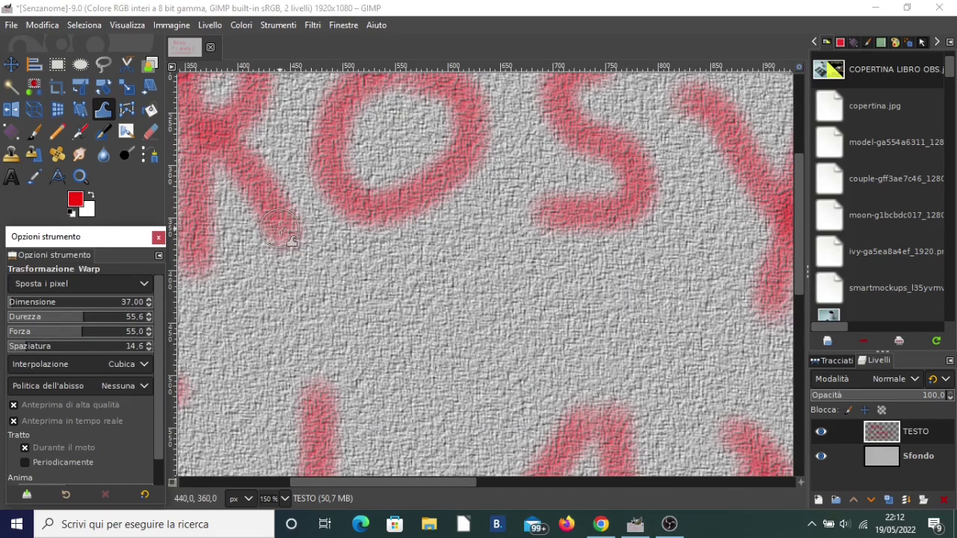
{"action": "left_click_drag", "start_coordinate": [292, 239], "coordinate": [295, 260]}
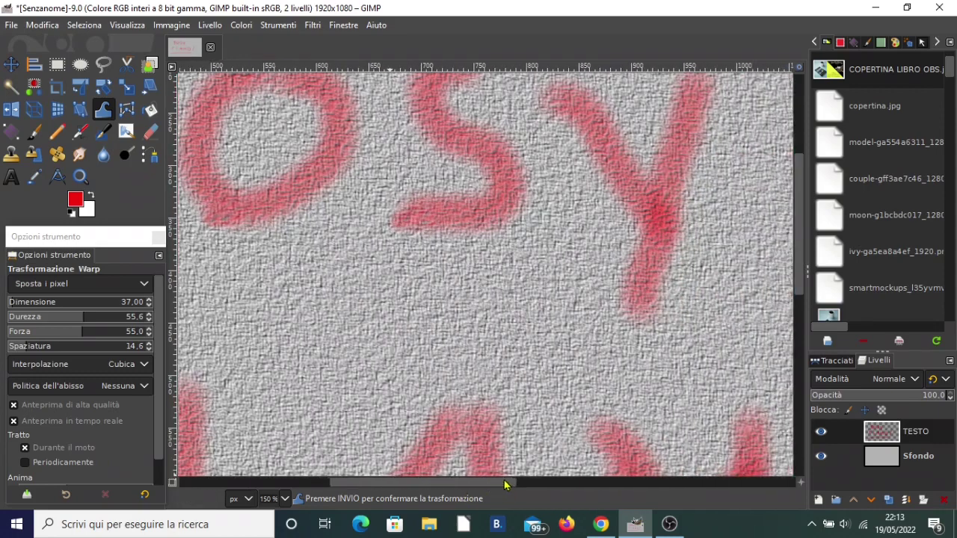
- Warp the top of the M's right stroke and push a bump into the O's top
{"action": "left_click_drag", "start_coordinate": [462, 491], "coordinate": [528, 490]}
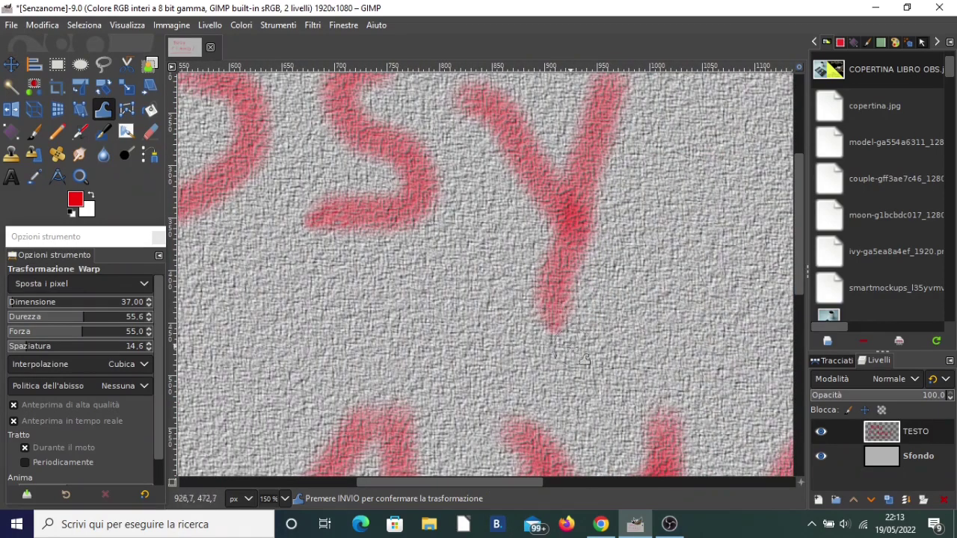
{"action": "scroll", "coordinate": [583, 374], "scroll_direction": "down", "scroll_amount": 5}
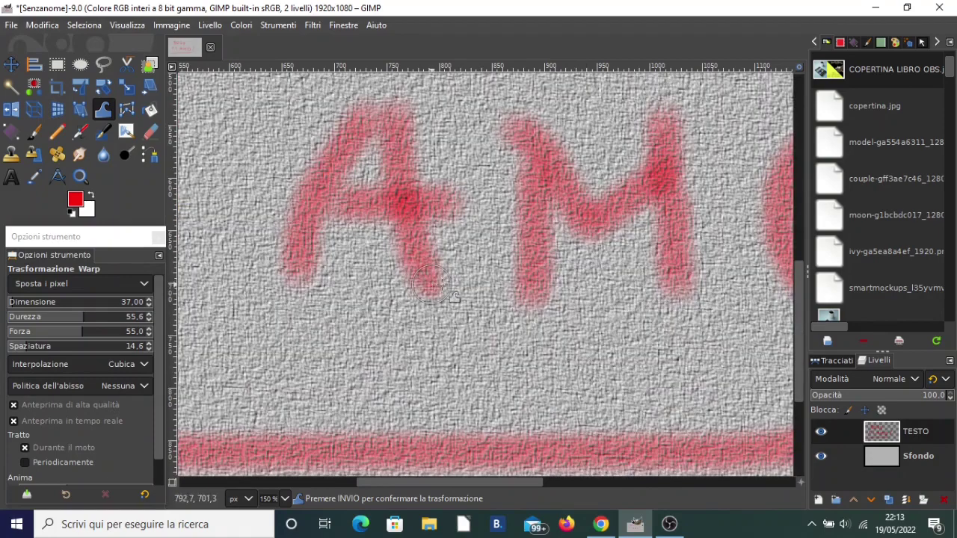
{"action": "left_click_drag", "start_coordinate": [659, 169], "coordinate": [677, 103]}
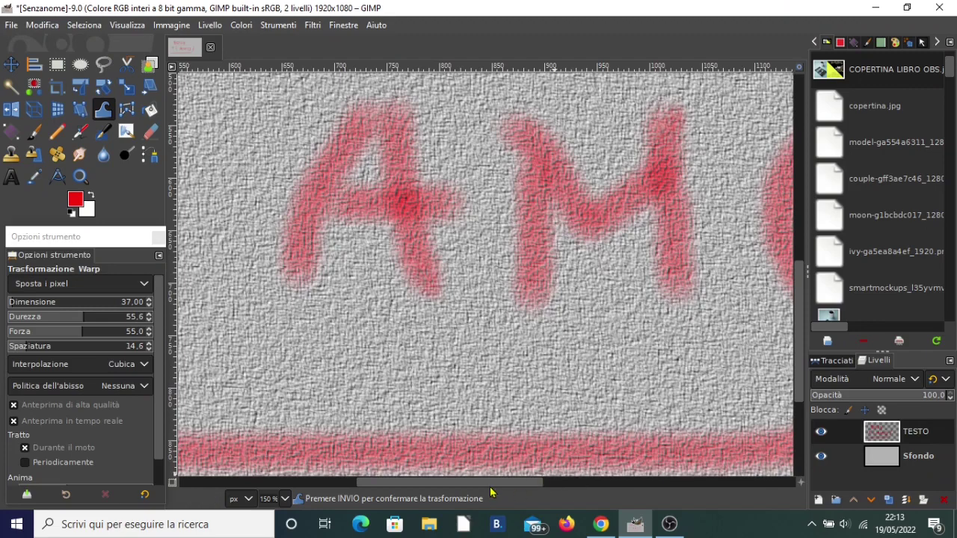
{"action": "left_click_drag", "start_coordinate": [492, 484], "coordinate": [597, 485]}
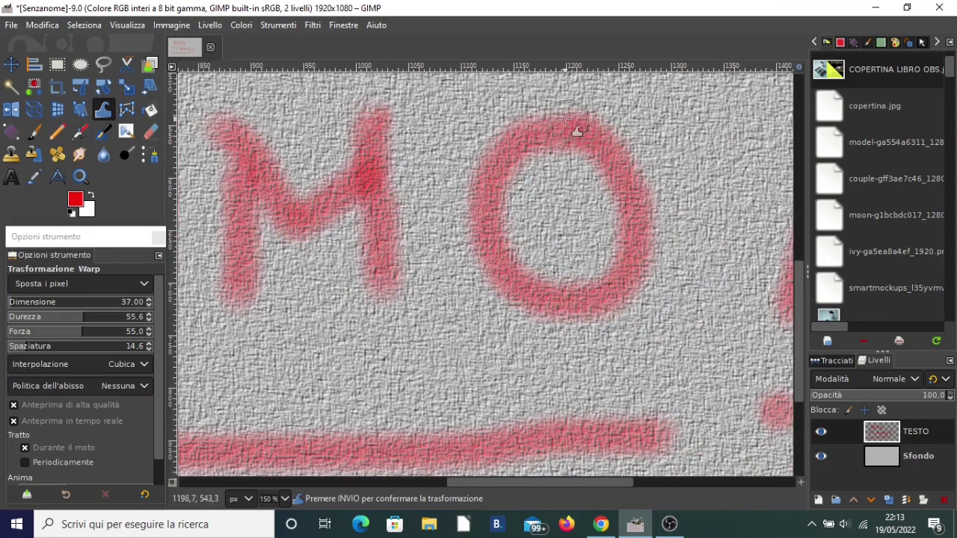
{"action": "left_click_drag", "start_coordinate": [573, 132], "coordinate": [550, 121]}
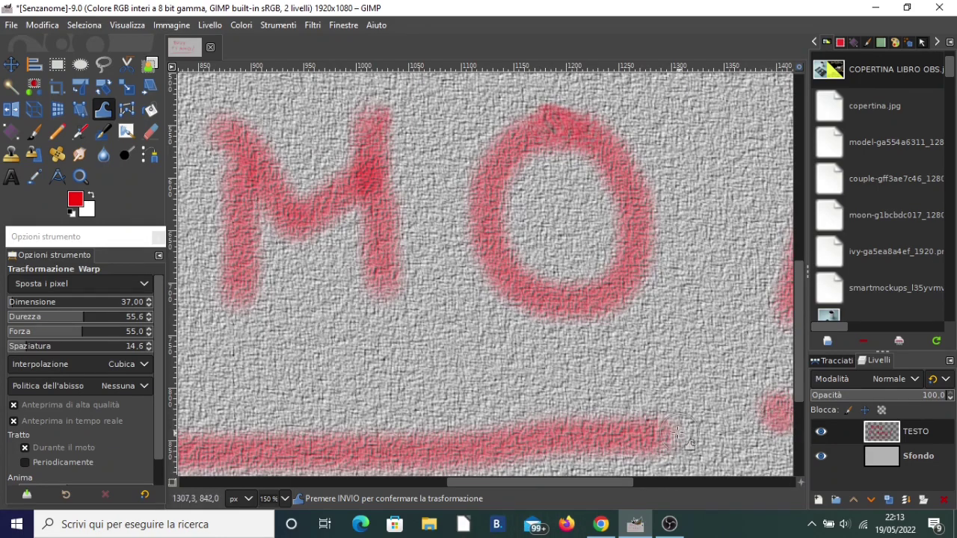
{"action": "scroll", "coordinate": [629, 483], "scroll_direction": "right", "scroll_amount": 5}
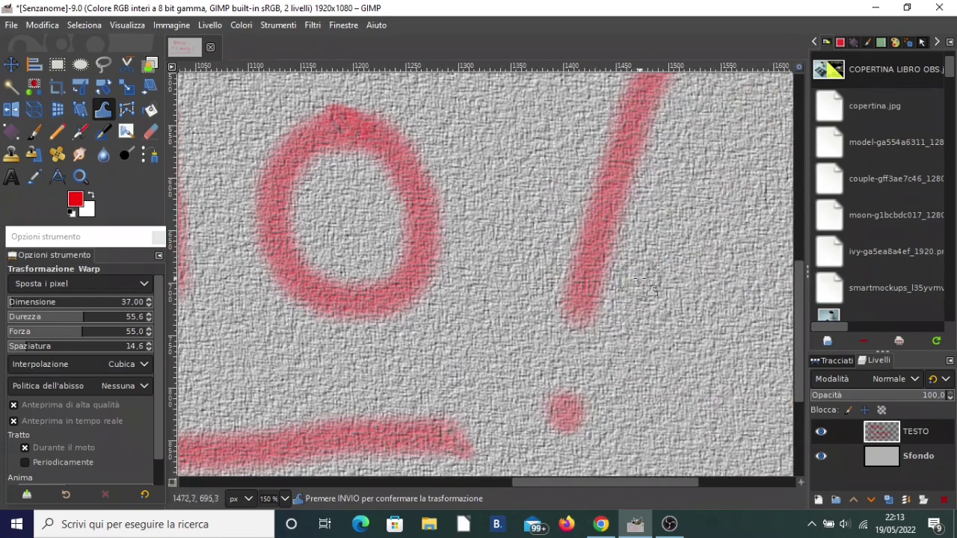
{"action": "scroll", "coordinate": [638, 279], "scroll_direction": "down", "scroll_amount": 2}
{"action": "scroll", "coordinate": [434, 284], "scroll_direction": "down", "scroll_amount": 1}
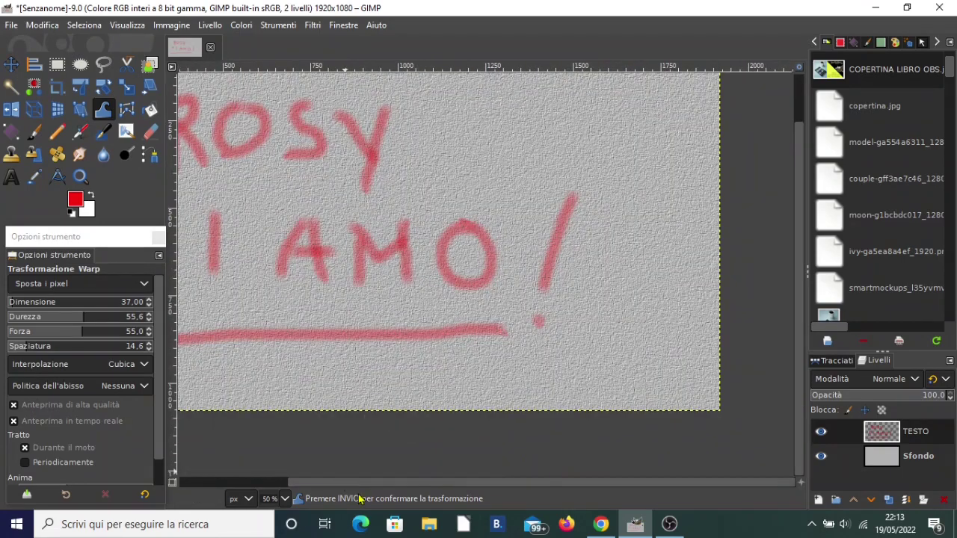
{"action": "left_click_drag", "start_coordinate": [366, 483], "coordinate": [256, 483]}
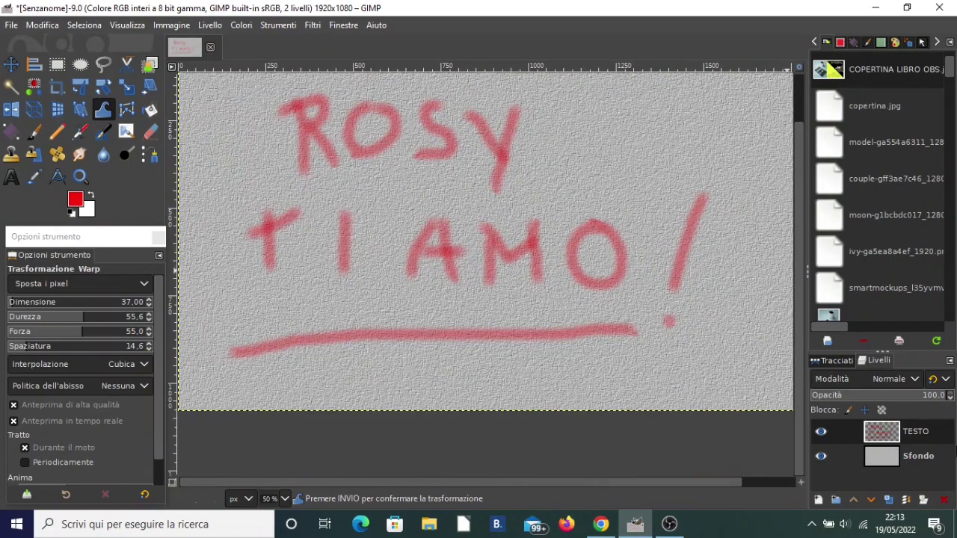
- Add a transparent TINTA layer directly above Sfondo, beneath TESTO, ready for airbrushing
{"action": "left_click", "coordinate": [917, 463]}
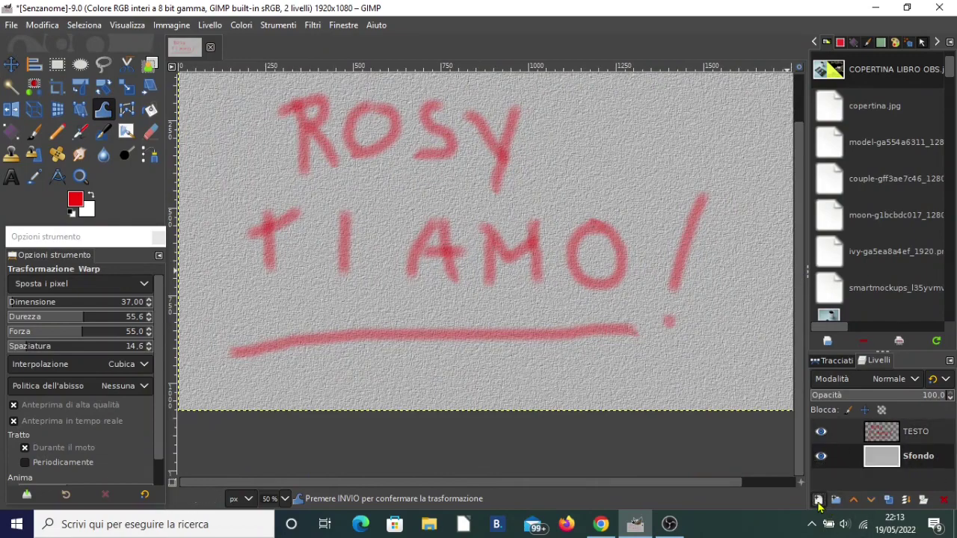
{"action": "left_click", "coordinate": [818, 501]}
{"action": "type", "text": "TINTA"}
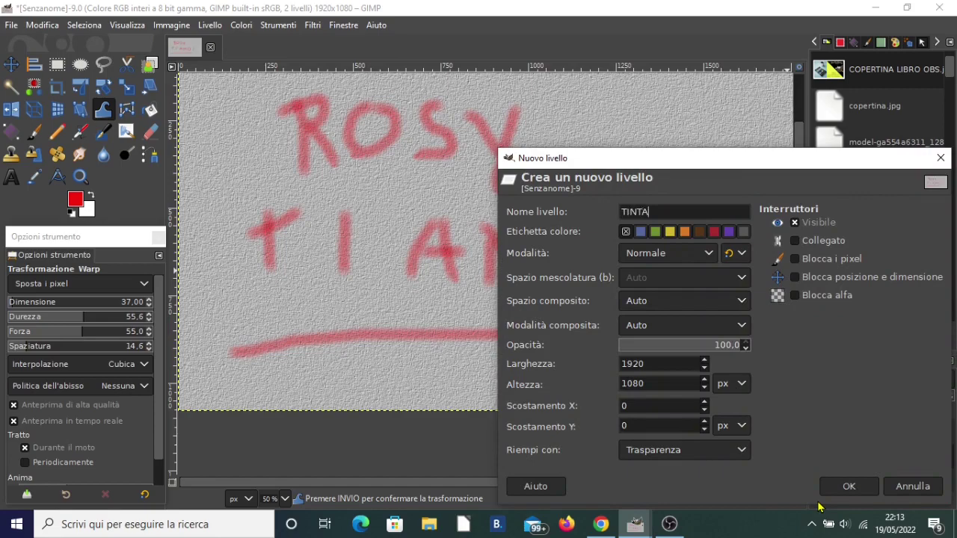
{"action": "left_click", "coordinate": [838, 487]}
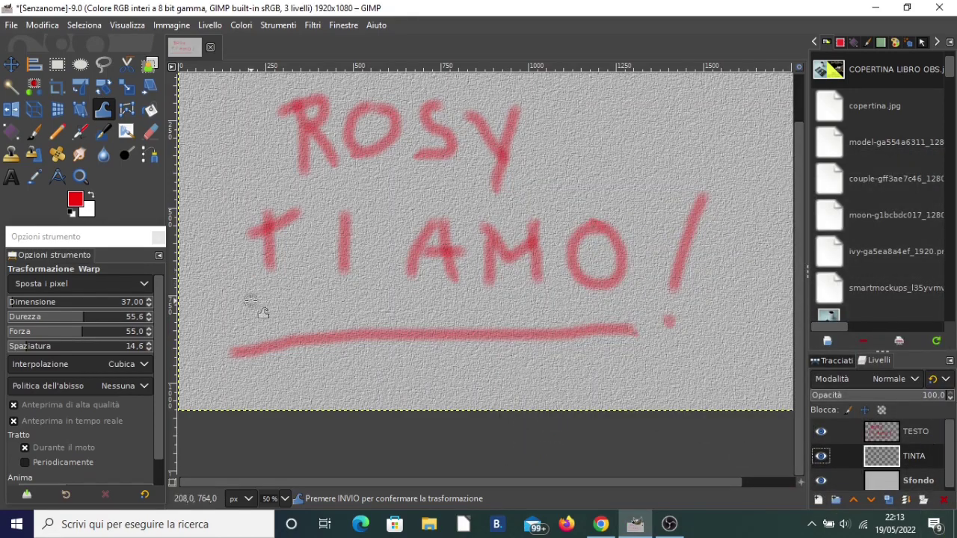
{"action": "left_click", "coordinate": [80, 133]}
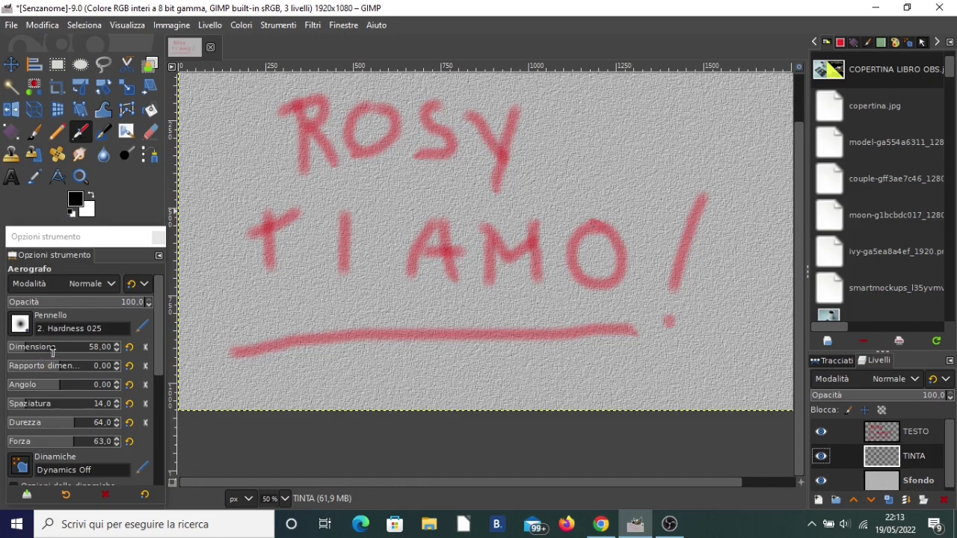
- Enlarge the airbrush to about 389 and spray black shadow around the ROSY TI AMO lettering
{"action": "left_click_drag", "start_coordinate": [52, 351], "coordinate": [82, 349]}
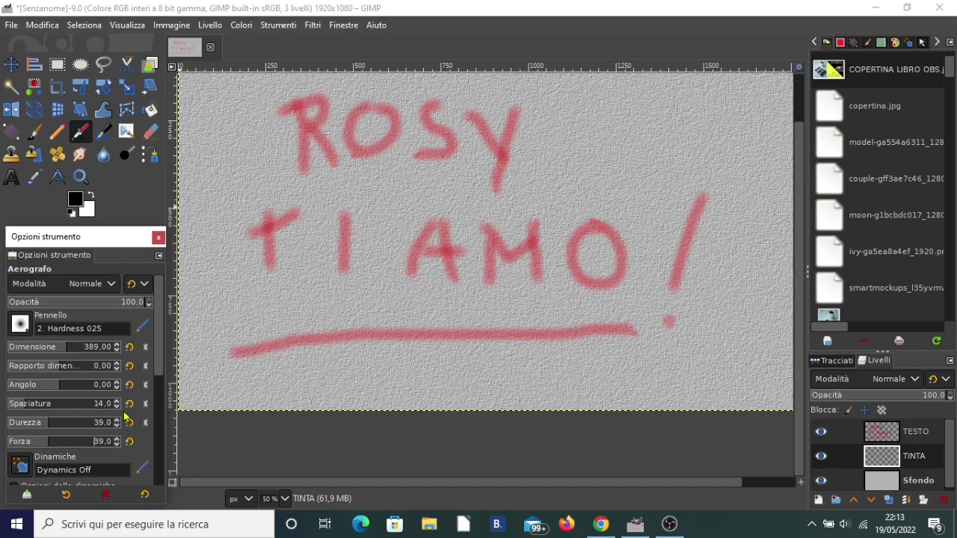
{"action": "scroll", "coordinate": [151, 368], "scroll_direction": "down", "scroll_amount": 5}
{"action": "scroll", "coordinate": [112, 419], "scroll_direction": "down", "scroll_amount": 5}
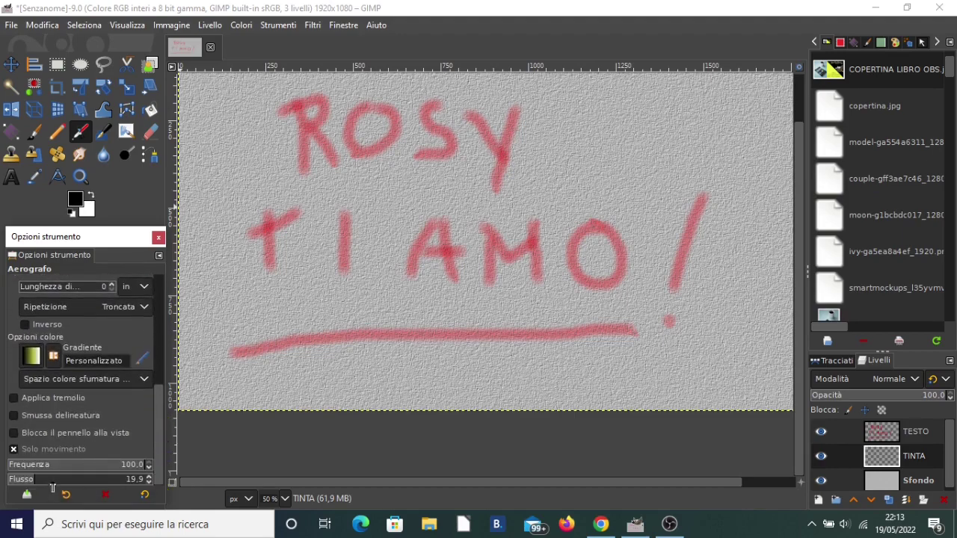
{"action": "scroll", "coordinate": [236, 213], "scroll_direction": "up", "scroll_amount": 2}
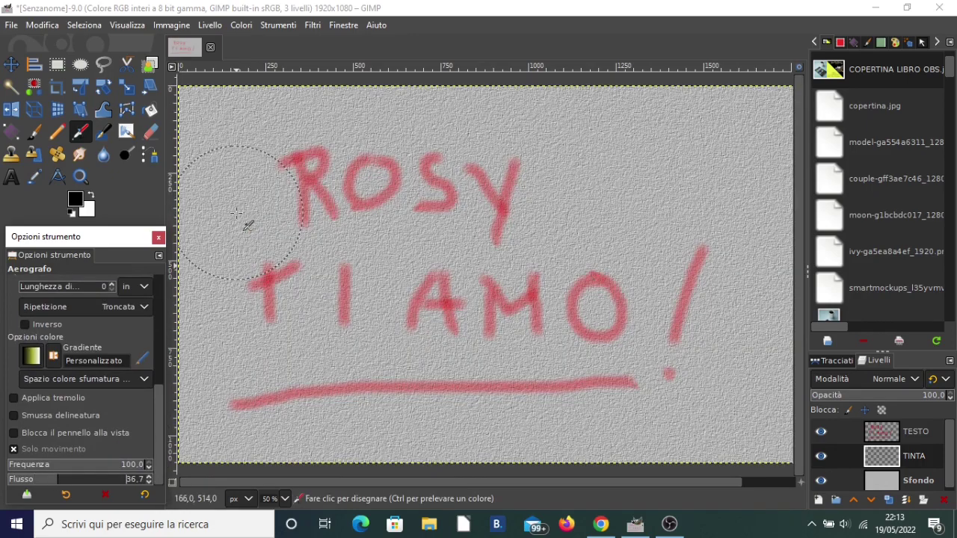
{"action": "scroll", "coordinate": [236, 213], "scroll_direction": "down", "scroll_amount": 1}
{"action": "mouse_move", "coordinate": [246, 214]}
{"action": "left_mouse_down"}
{"action": "mouse_move", "coordinate": [332, 172]}
{"action": "mouse_move", "coordinate": [299, 214]}
{"action": "mouse_move", "coordinate": [256, 342]}
{"action": "mouse_move", "coordinate": [299, 289]}
{"action": "mouse_move", "coordinate": [409, 193]}
{"action": "mouse_move", "coordinate": [352, 314]}
{"action": "mouse_move", "coordinate": [417, 333]}
{"action": "mouse_move", "coordinate": [579, 247]}
{"action": "mouse_move", "coordinate": [533, 320]}
{"action": "mouse_move", "coordinate": [439, 216]}
{"action": "mouse_move", "coordinate": [335, 362]}
{"action": "mouse_move", "coordinate": [374, 246]}
{"action": "mouse_move", "coordinate": [353, 107]}
{"action": "mouse_move", "coordinate": [459, 160]}
{"action": "mouse_move", "coordinate": [261, 346]}
{"action": "mouse_move", "coordinate": [479, 346]}
{"action": "left_mouse_up"}
- Adjust the airbrush flow to 36.7 while reviewing the shadowed wall
{"action": "scroll", "coordinate": [375, 234], "scroll_direction": "up", "scroll_amount": 1}
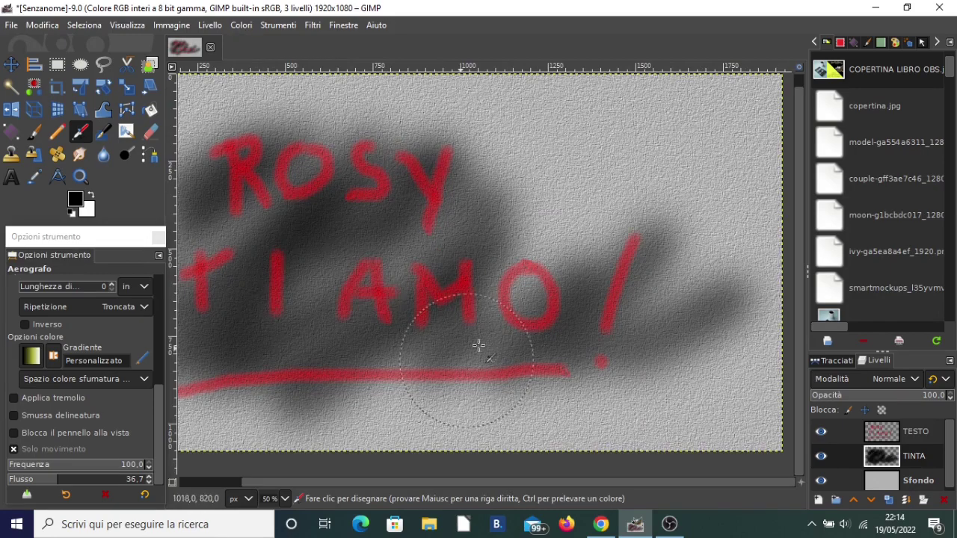
{"action": "scroll", "coordinate": [299, 231], "scroll_direction": "down", "scroll_amount": 1}
{"action": "scroll", "coordinate": [295, 250], "scroll_direction": "up", "scroll_amount": 3}
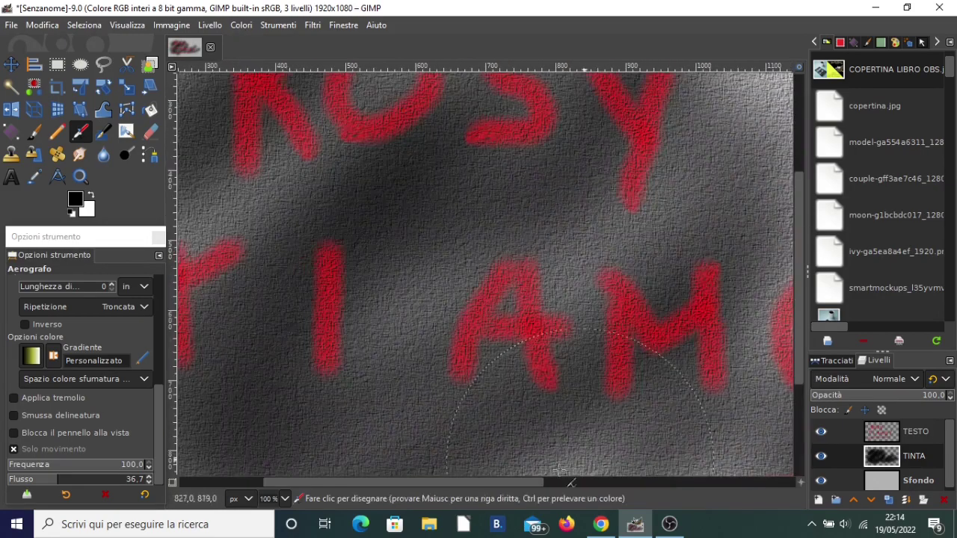
{"action": "scroll", "coordinate": [516, 456], "scroll_direction": "up", "scroll_amount": 1}
{"action": "scroll", "coordinate": [643, 254], "scroll_direction": "right", "scroll_amount": 3}
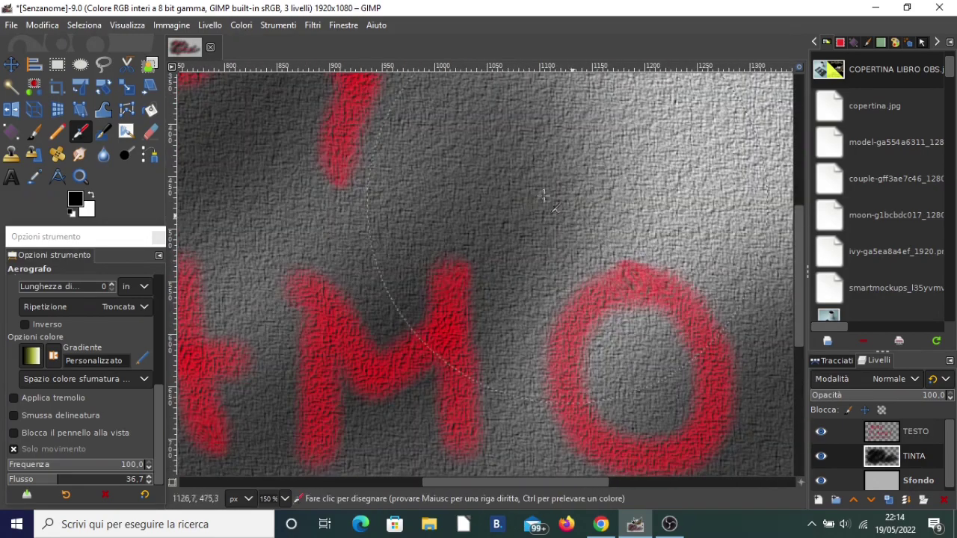
{"action": "scroll", "coordinate": [236, 279], "scroll_direction": "down", "scroll_amount": 4}
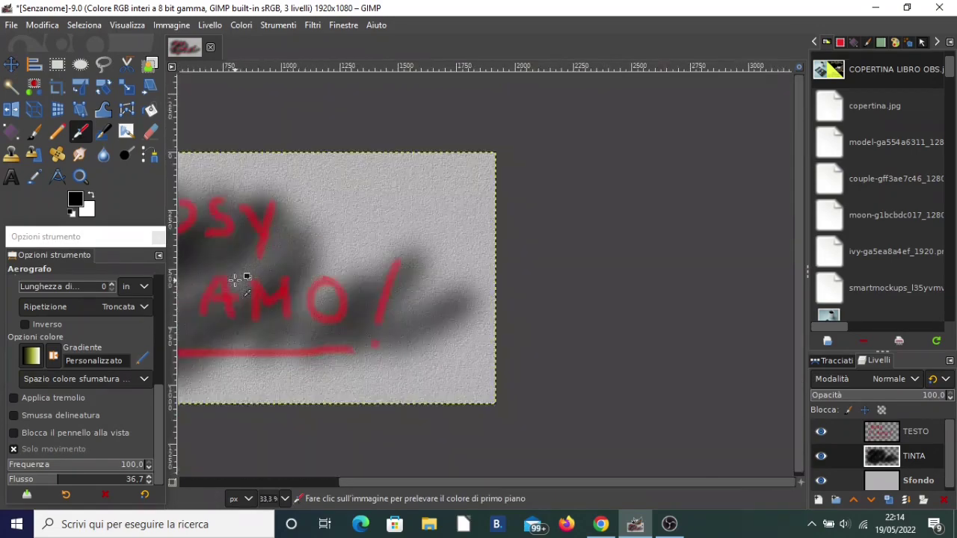
{"action": "left_click_drag", "start_coordinate": [341, 482], "coordinate": [224, 483]}
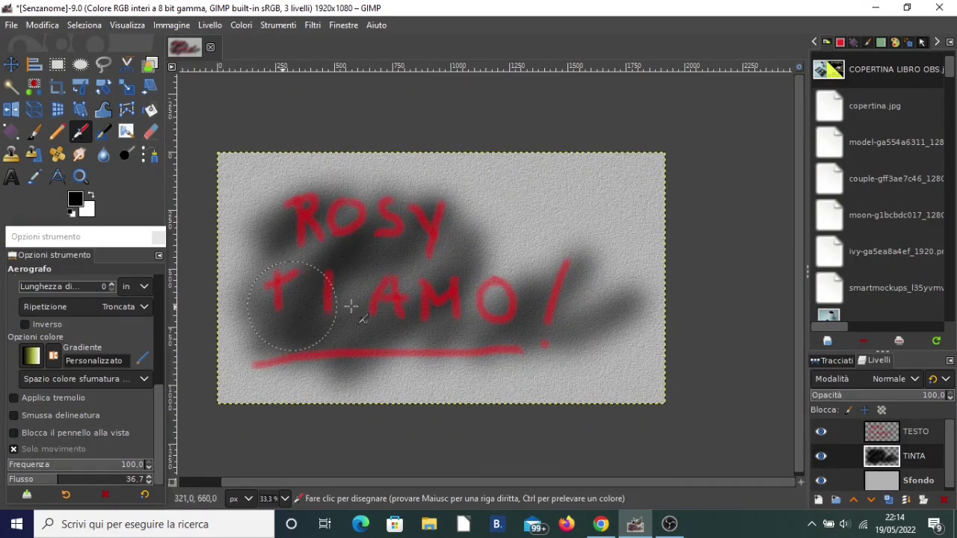
- Rotate the TESTO text layer by -4.51° so the red lettering slants upward
{"action": "left_click", "coordinate": [103, 88]}
{"action": "left_click", "coordinate": [914, 439]}
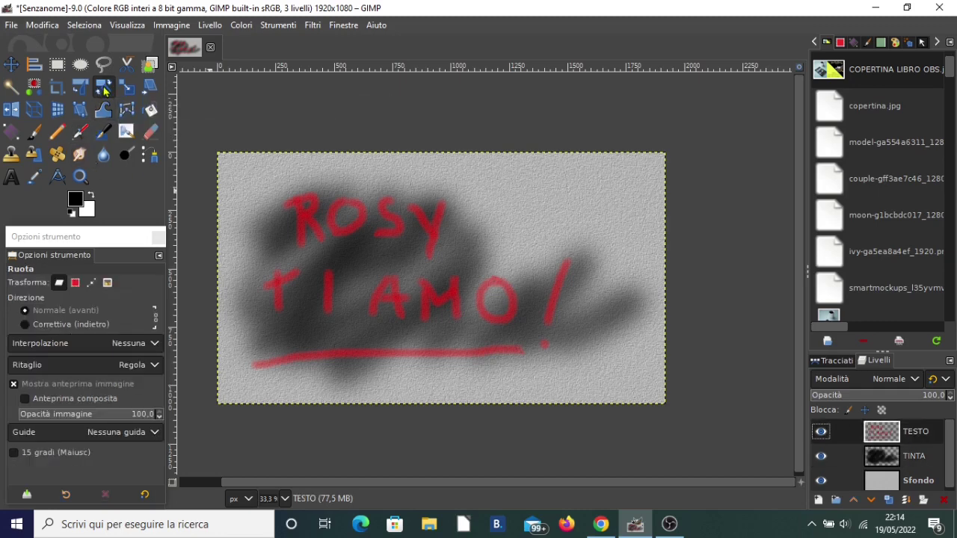
{"action": "left_click_drag", "start_coordinate": [471, 259], "coordinate": [466, 249]}
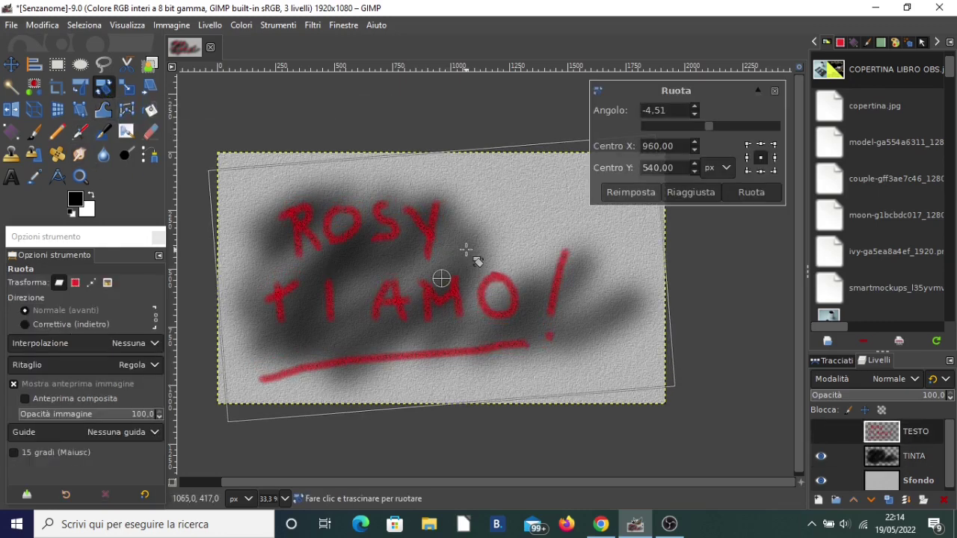
{"action": "left_click", "coordinate": [752, 192]}
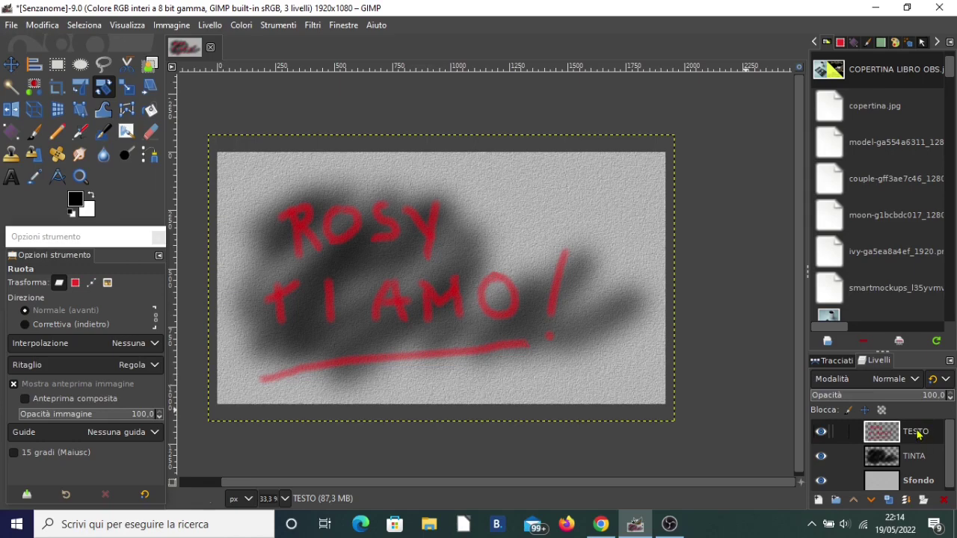
{"action": "left_click", "coordinate": [12, 25]}
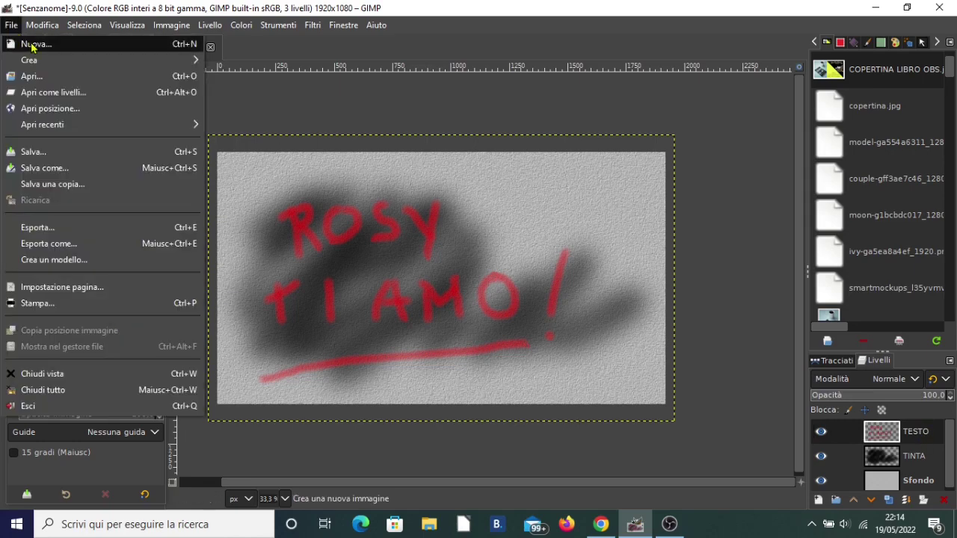
- Create a blank 1920×1080 image and add a transparent layer named TESTO
{"action": "left_click", "coordinate": [32, 46]}
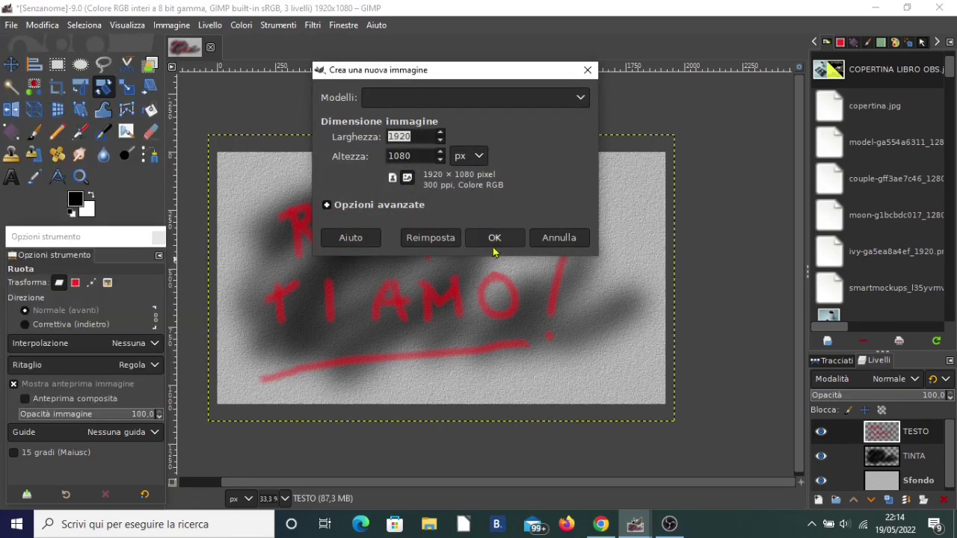
{"action": "left_click", "coordinate": [506, 239]}
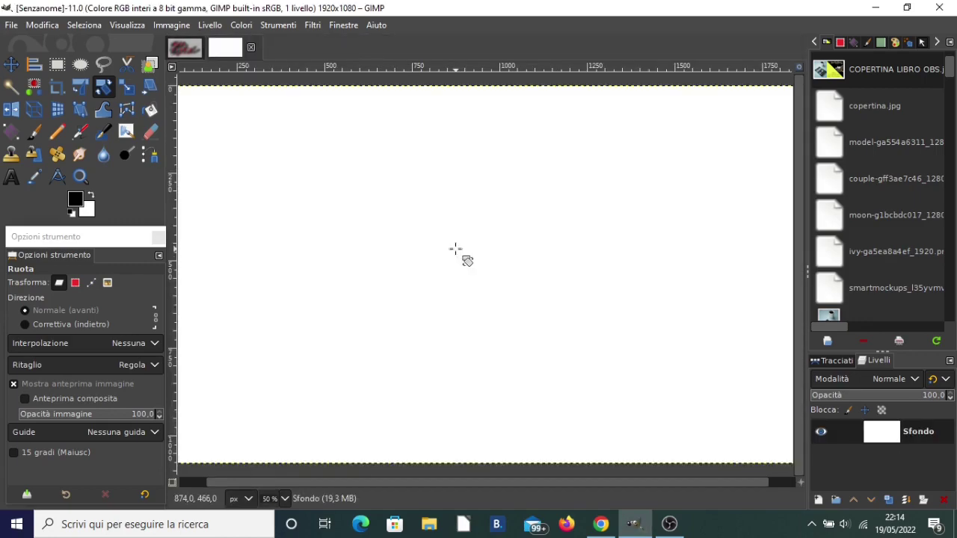
{"action": "left_click", "coordinate": [819, 501]}
{"action": "type", "text": "TES"}
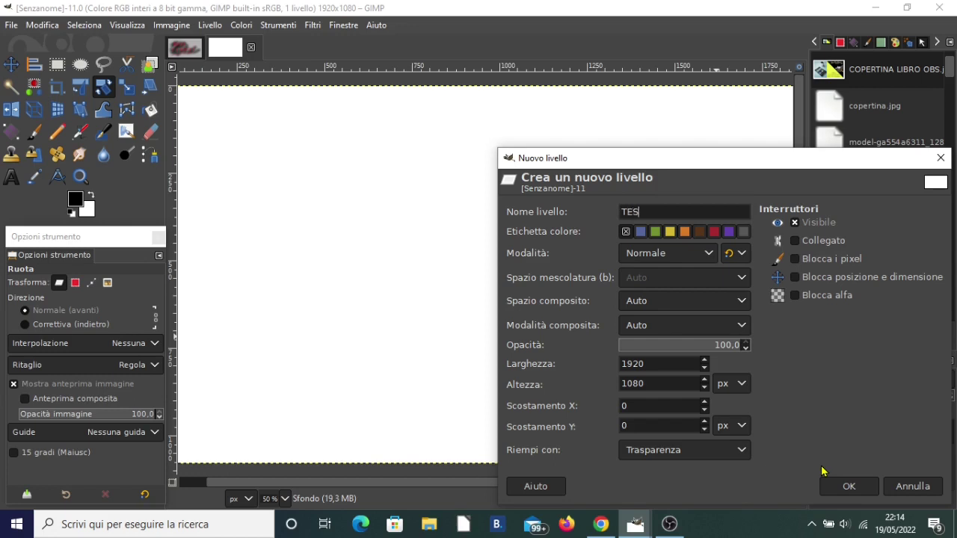
{"action": "type", "text": "TO"}
{"action": "key", "text": "Return"}
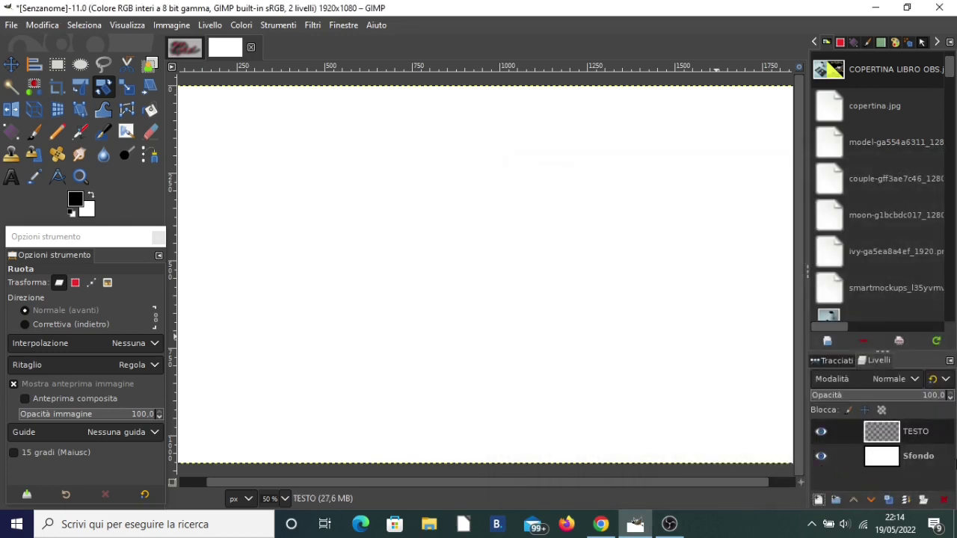
{"action": "left_click", "coordinate": [79, 200]}
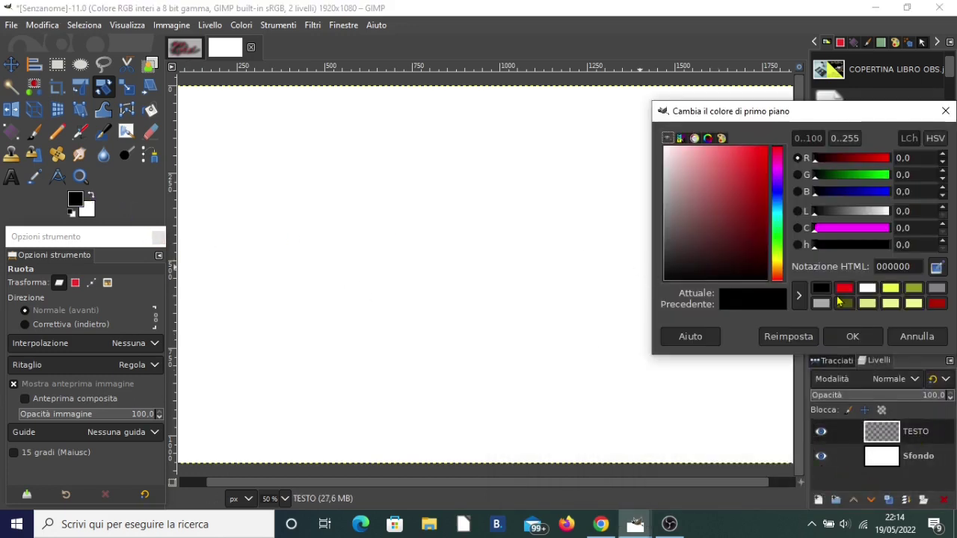
- Set red f60d0d as the painting colour and the airbrush to size 124, flow 19.4
{"action": "left_click", "coordinate": [843, 290]}
{"action": "left_click", "coordinate": [852, 336]}
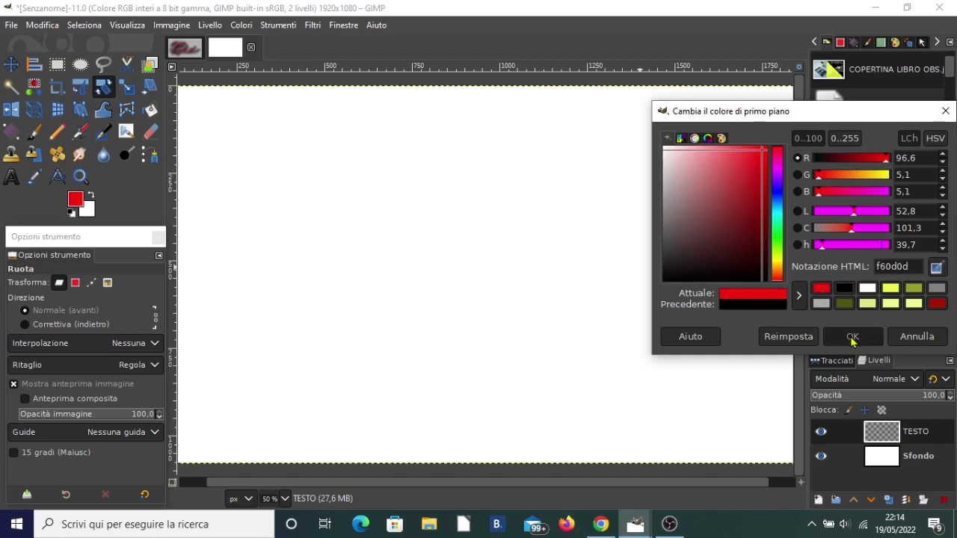
{"action": "left_click", "coordinate": [81, 134]}
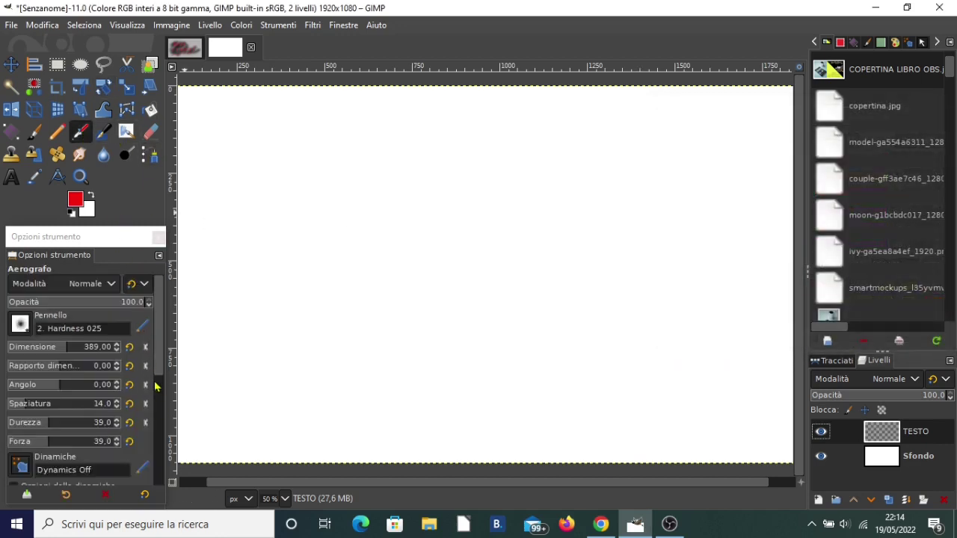
{"action": "left_click", "coordinate": [36, 350]}
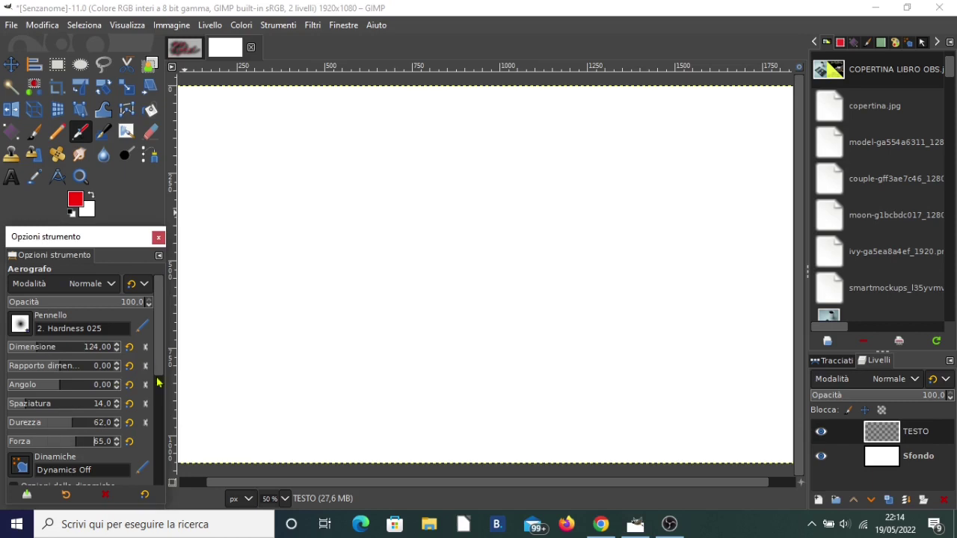
{"action": "scroll", "coordinate": [156, 384], "scroll_direction": "down", "scroll_amount": 5}
{"action": "left_click", "coordinate": [34, 480]}
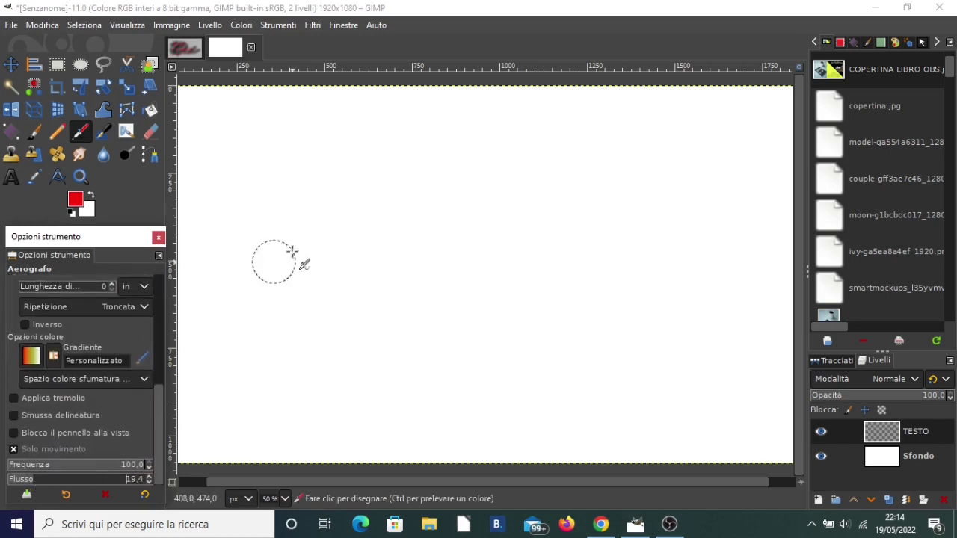
{"action": "key", "text": "minus"}
{"action": "key", "text": "minus"}
{"action": "key", "text": "plus"}
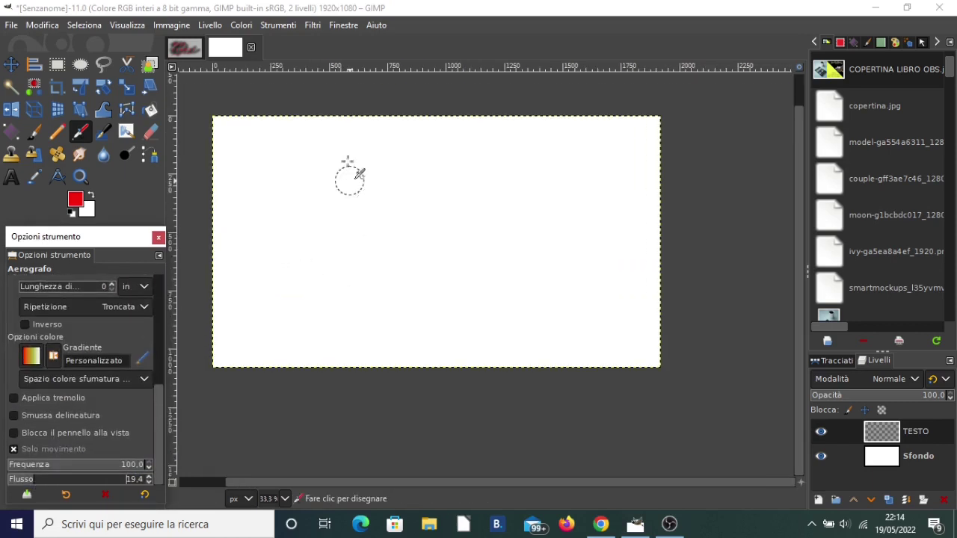
- Apply the Drappeggia (clothify) filter with default values to Sfondo for a grey embossed texture
{"action": "left_click", "coordinate": [313, 25]}
{"action": "mouse_move", "coordinate": [404, 248]}
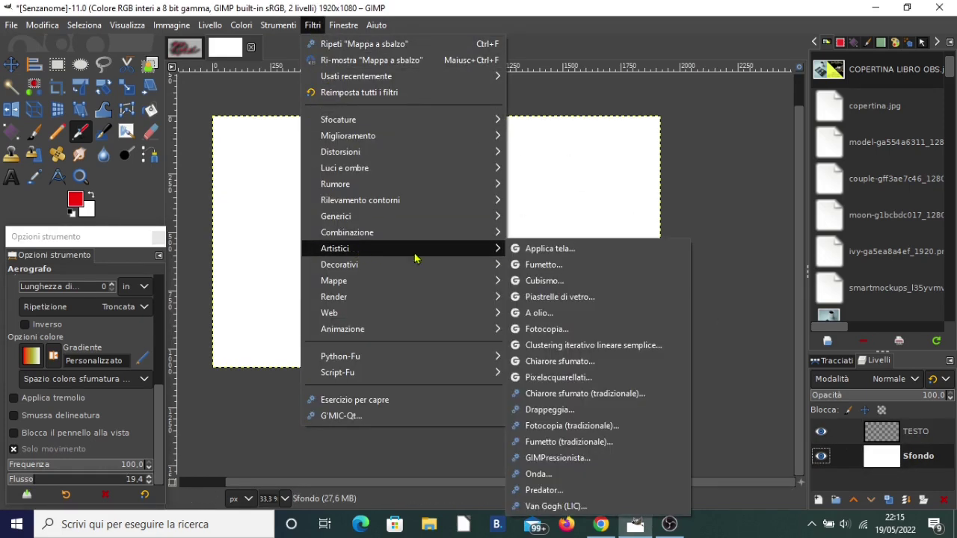
{"action": "left_click", "coordinate": [551, 410]}
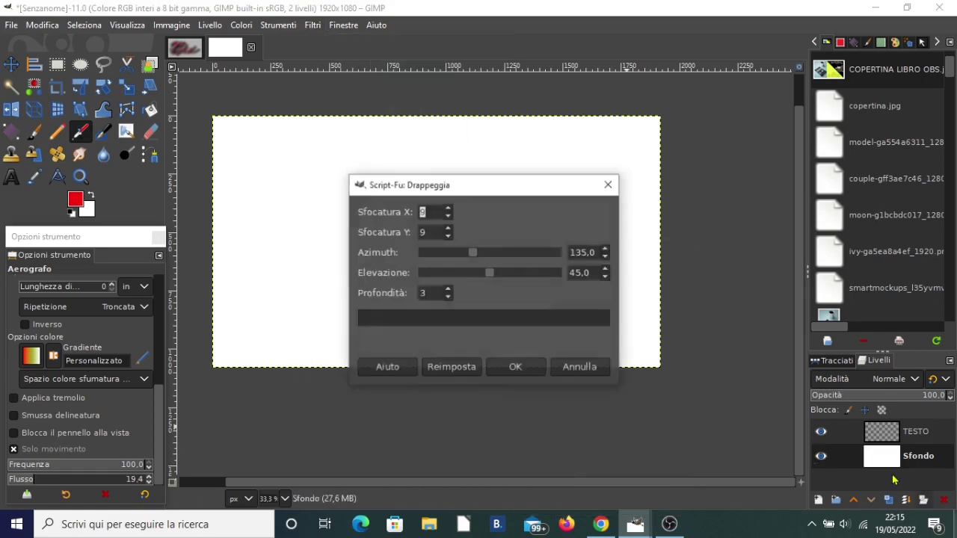
{"action": "left_click", "coordinate": [508, 367]}
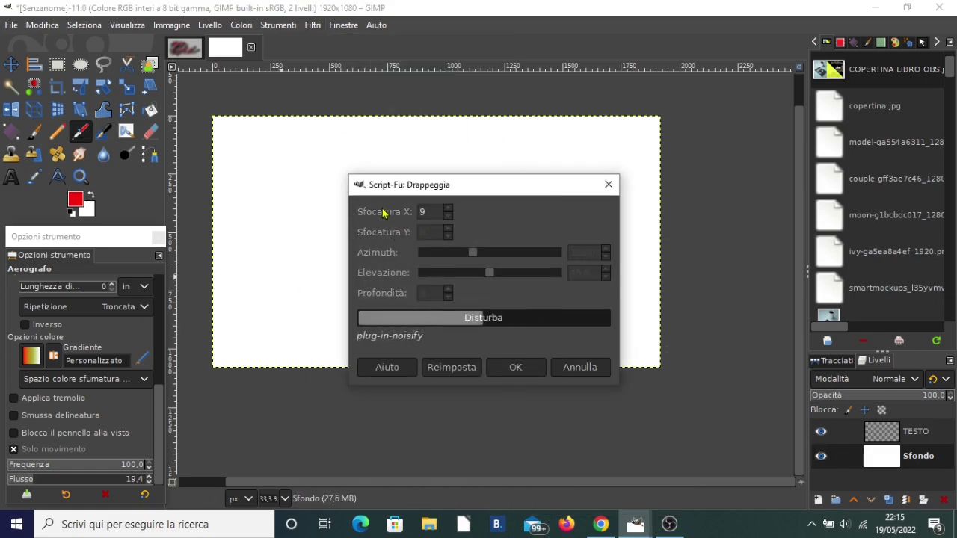
{"action": "key", "text": "minus"}
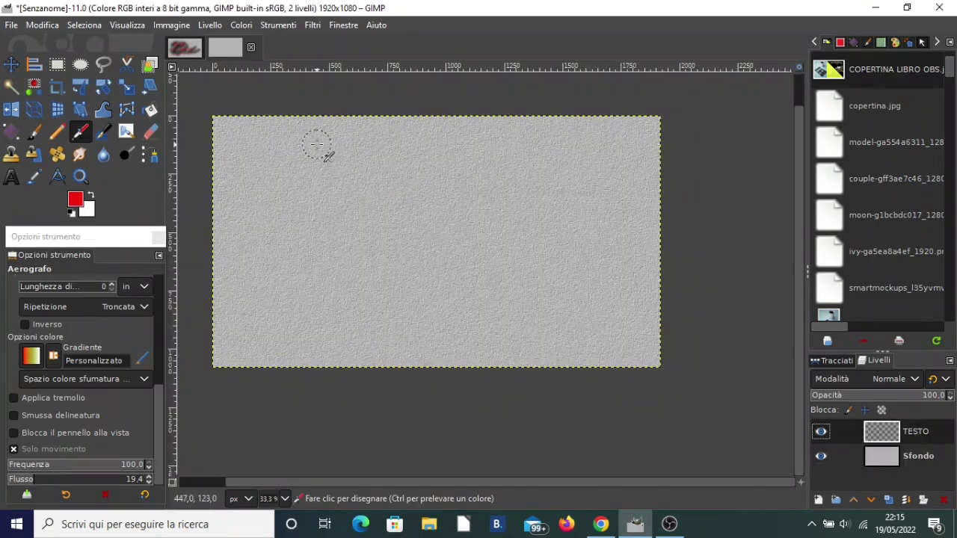
- Shrink the airbrush slightly and spray ROSY in red on the first line
{"action": "key", "text": "bracketleft"}
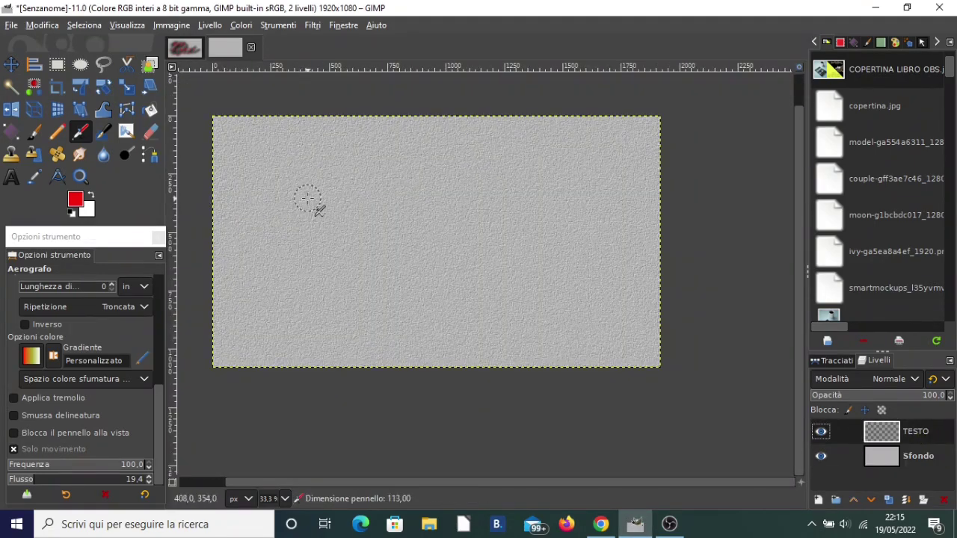
{"action": "key", "text": "bracketleft"}
{"action": "mouse_move", "coordinate": [307, 166]}
{"action": "left_mouse_down"}
{"action": "mouse_move", "coordinate": [305, 220]}
{"action": "mouse_move", "coordinate": [306, 176]}
{"action": "mouse_move", "coordinate": [329, 223]}
{"action": "left_mouse_up"}
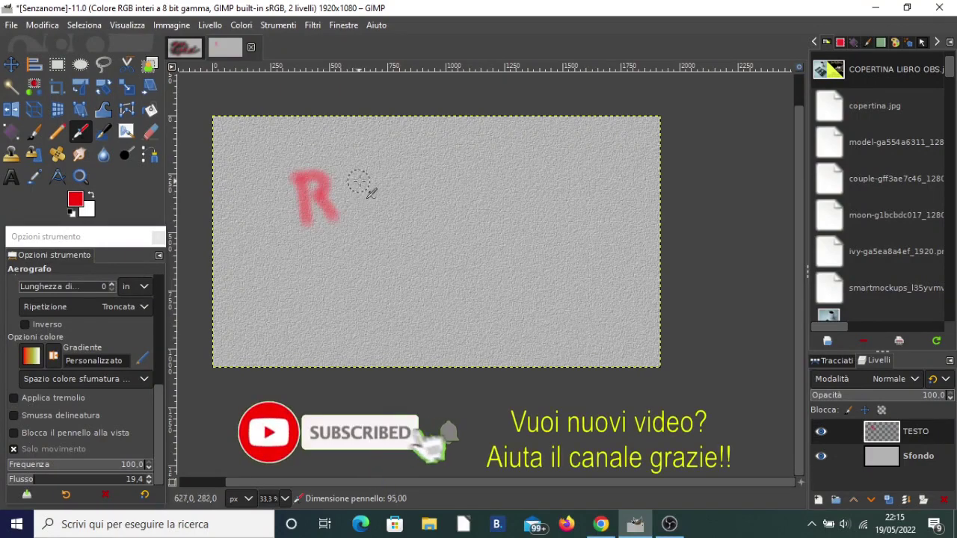
{"action": "mouse_move", "coordinate": [364, 181]}
{"action": "left_mouse_down"}
{"action": "mouse_move", "coordinate": [384, 207]}
{"action": "mouse_move", "coordinate": [389, 183]}
{"action": "mouse_move", "coordinate": [425, 174]}
{"action": "mouse_move", "coordinate": [421, 208]}
{"action": "left_mouse_up"}
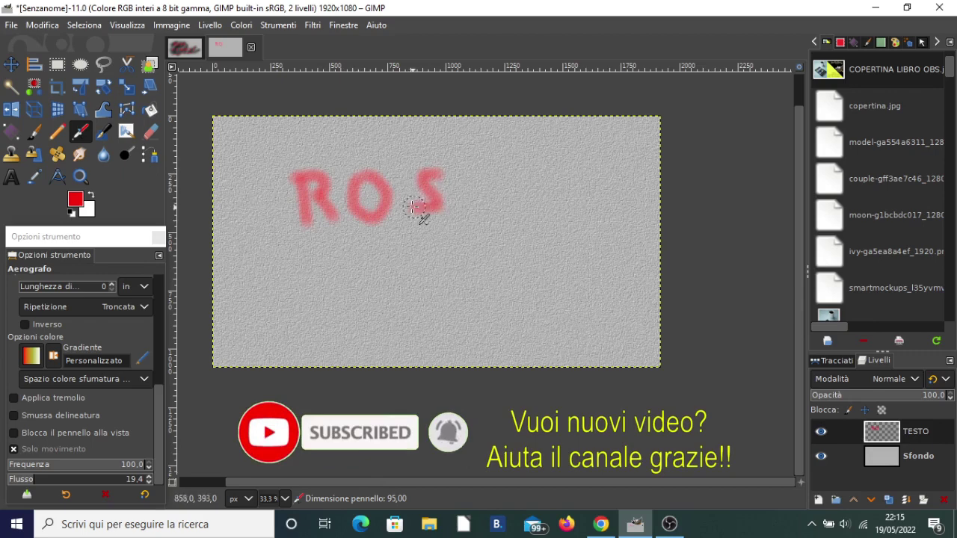
{"action": "left_click_drag", "start_coordinate": [454, 172], "coordinate": [489, 210]}
{"action": "left_click_drag", "start_coordinate": [497, 168], "coordinate": [463, 233]}
- Spray TIAMO! in red on the second line with a red underline beneath
{"action": "mouse_move", "coordinate": [291, 280]}
{"action": "left_mouse_down"}
{"action": "mouse_move", "coordinate": [288, 312]}
{"action": "mouse_move", "coordinate": [332, 260]}
{"action": "mouse_move", "coordinate": [358, 313]}
{"action": "left_mouse_up"}
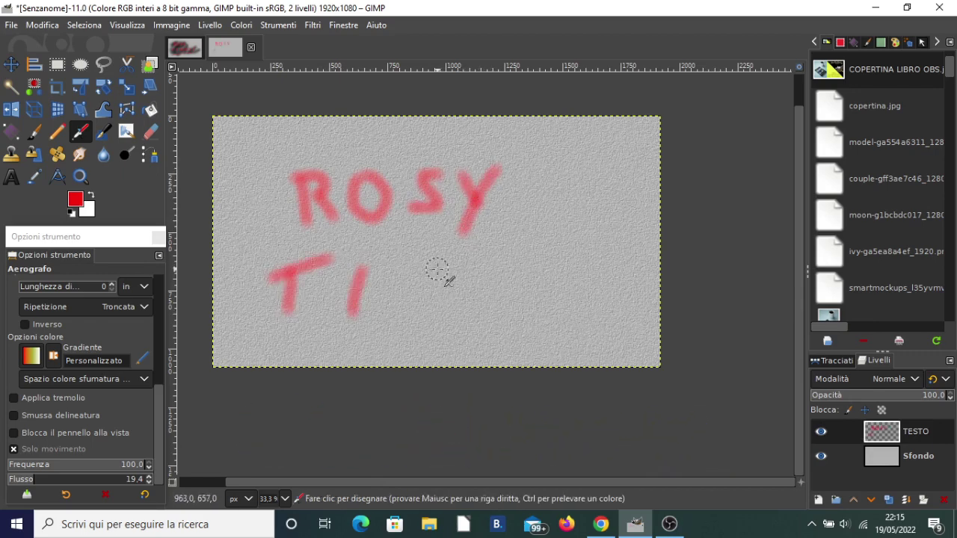
{"action": "mouse_move", "coordinate": [438, 270]}
{"action": "left_mouse_down"}
{"action": "mouse_move", "coordinate": [413, 329]}
{"action": "mouse_move", "coordinate": [457, 329]}
{"action": "left_mouse_up"}
{"action": "left_click_drag", "start_coordinate": [413, 303], "coordinate": [463, 297]}
{"action": "mouse_move", "coordinate": [479, 322]}
{"action": "left_mouse_down"}
{"action": "mouse_move", "coordinate": [474, 268]}
{"action": "mouse_move", "coordinate": [530, 265]}
{"action": "mouse_move", "coordinate": [527, 316]}
{"action": "left_mouse_up"}
{"action": "mouse_move", "coordinate": [589, 271]}
{"action": "left_mouse_down"}
{"action": "mouse_move", "coordinate": [564, 301]}
{"action": "mouse_move", "coordinate": [598, 283]}
{"action": "left_mouse_up"}
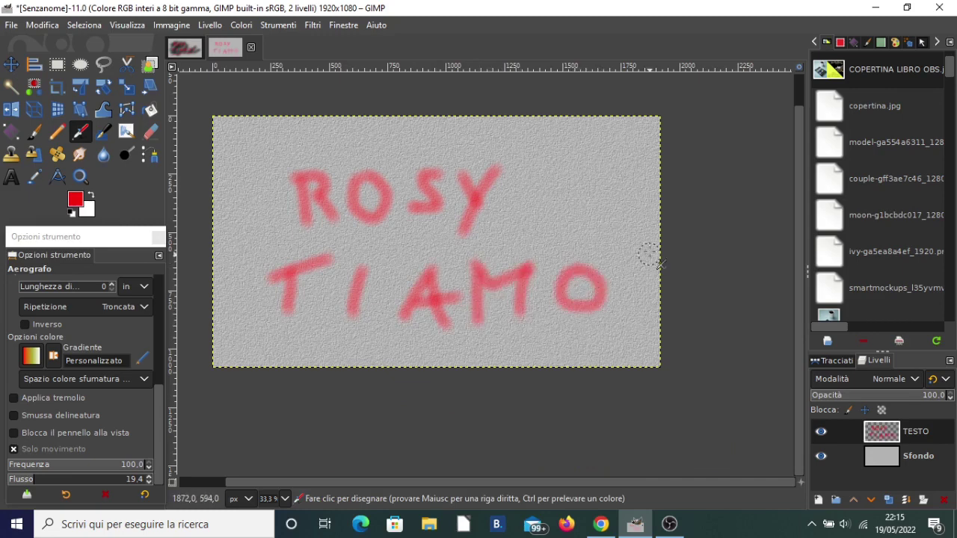
{"action": "left_click_drag", "start_coordinate": [650, 241], "coordinate": [625, 302]}
{"action": "left_click_drag", "start_coordinate": [300, 348], "coordinate": [586, 341]}
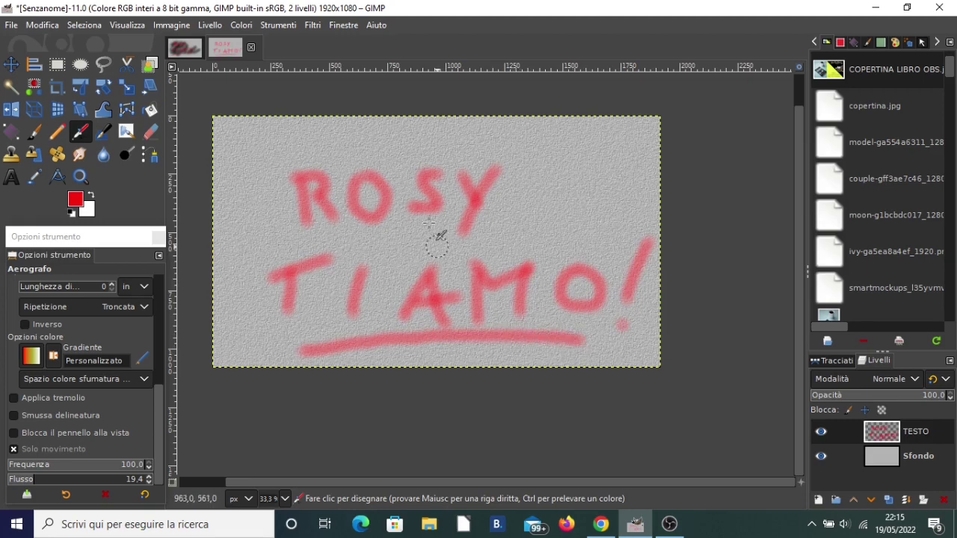
- Apply Mappa a sbalzo to the lettering using the image's Sfondo layer as aux input, depth 6
{"action": "left_click", "coordinate": [316, 27]}
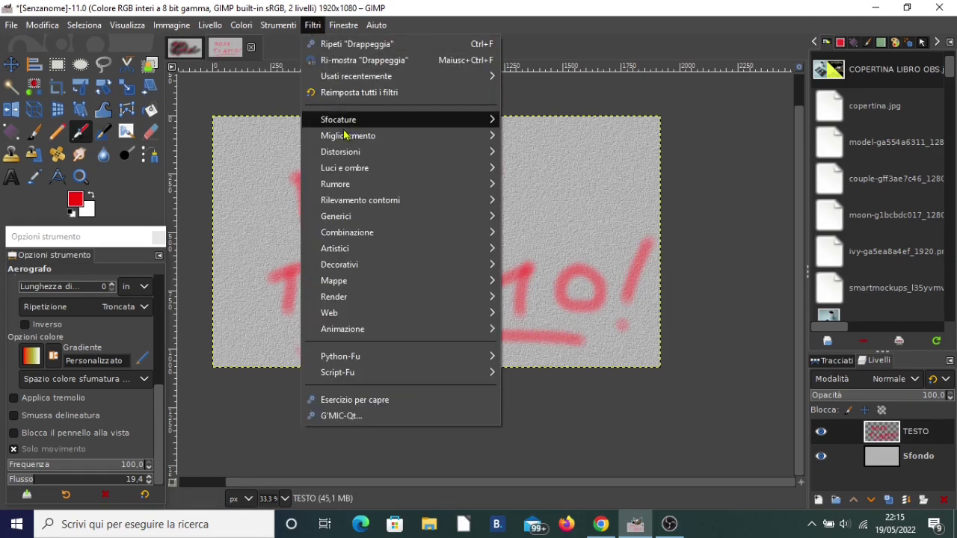
{"action": "mouse_move", "coordinate": [334, 281]}
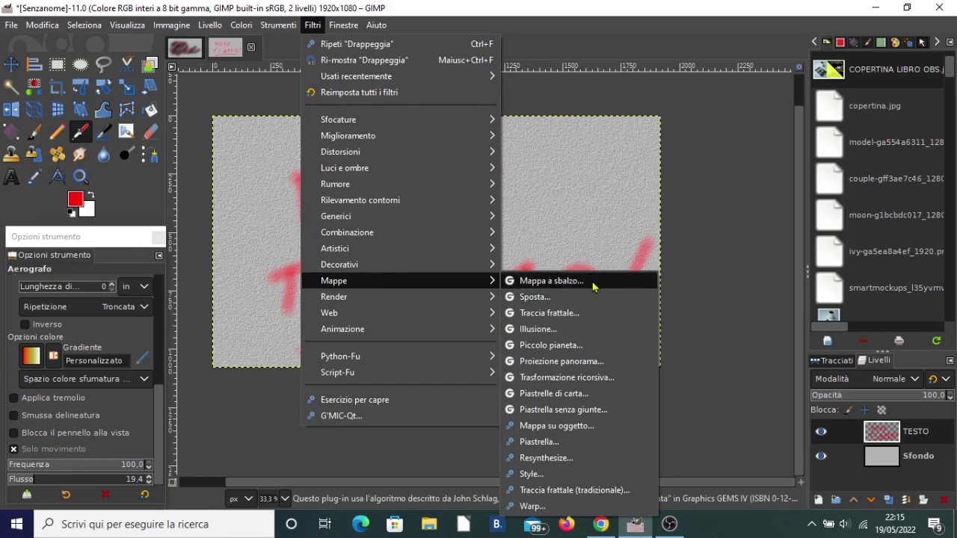
{"action": "left_click", "coordinate": [594, 281]}
{"action": "scroll", "coordinate": [421, 248], "scroll_direction": "up", "scroll_amount": 1, "text": "ctrl"}
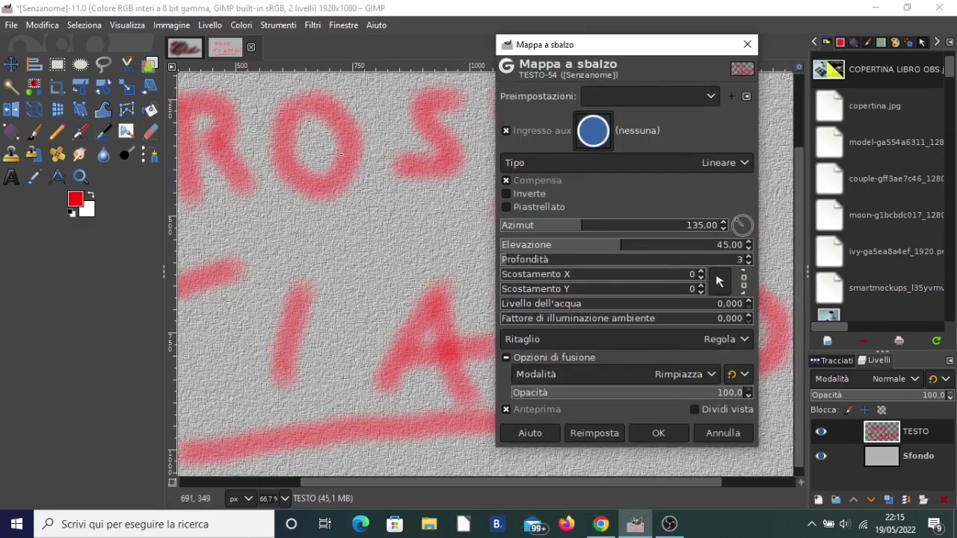
{"action": "left_click", "coordinate": [592, 135]}
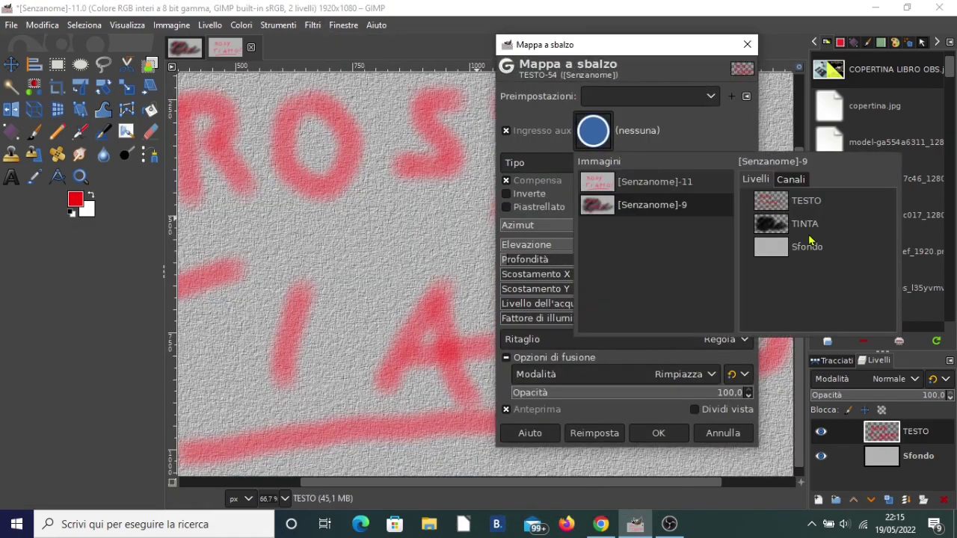
{"action": "left_click", "coordinate": [639, 182]}
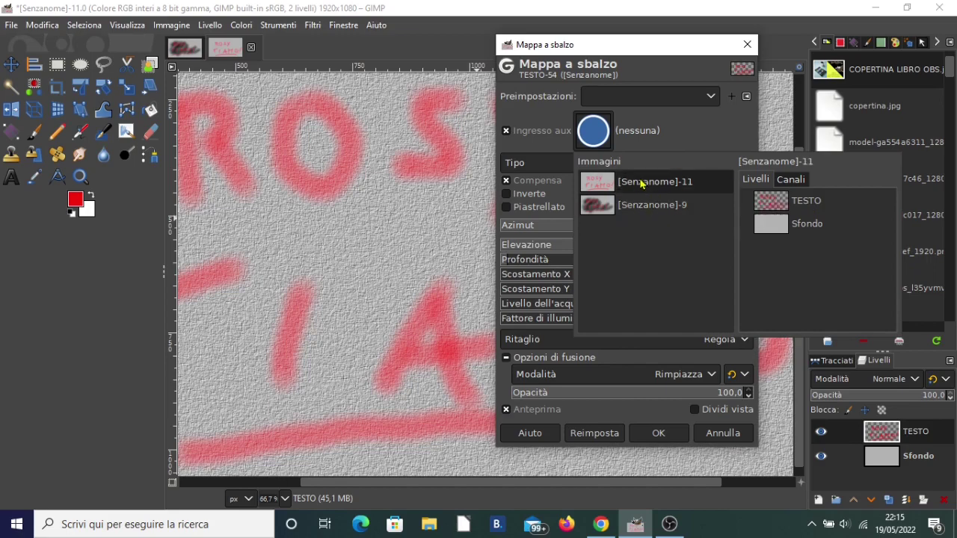
{"action": "left_click", "coordinate": [808, 227]}
{"action": "double_click", "coordinate": [813, 228]}
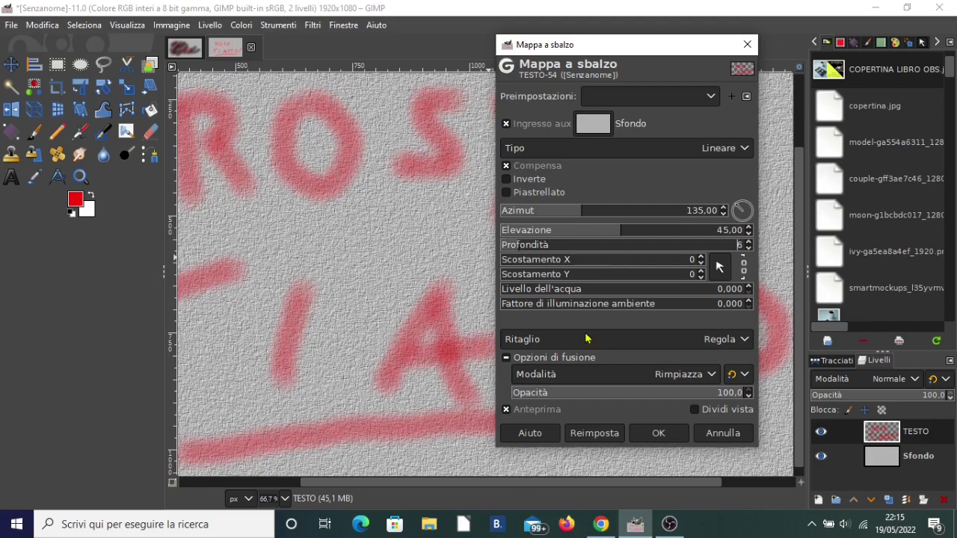
{"action": "left_click", "coordinate": [669, 435]}
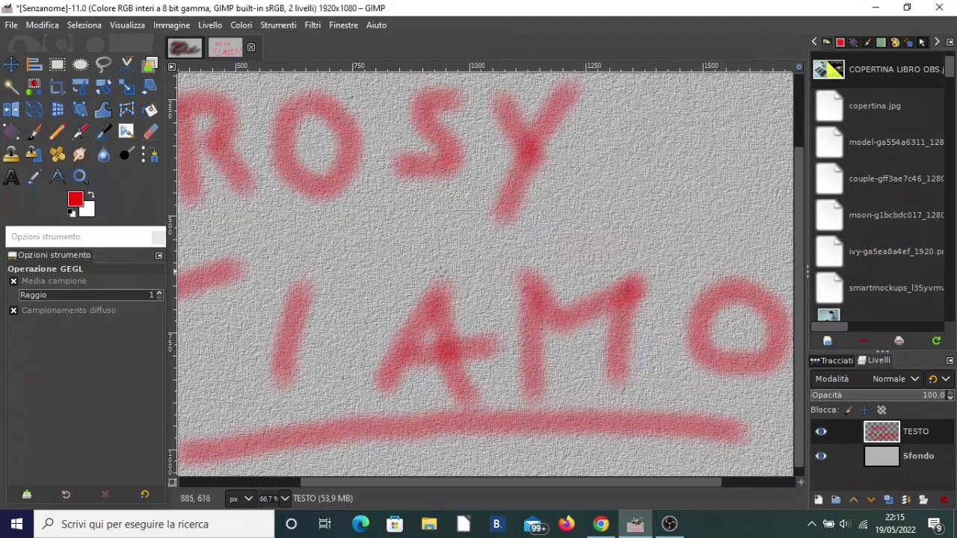
- Add a transparent layer named TINTA above the Sfondo layer
{"action": "left_click", "coordinate": [926, 459]}
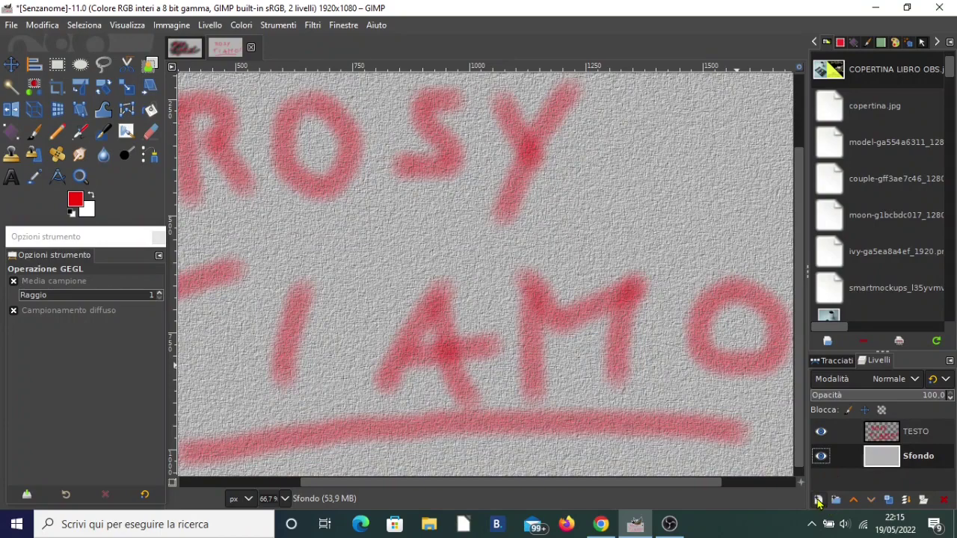
{"action": "left_click", "coordinate": [819, 500]}
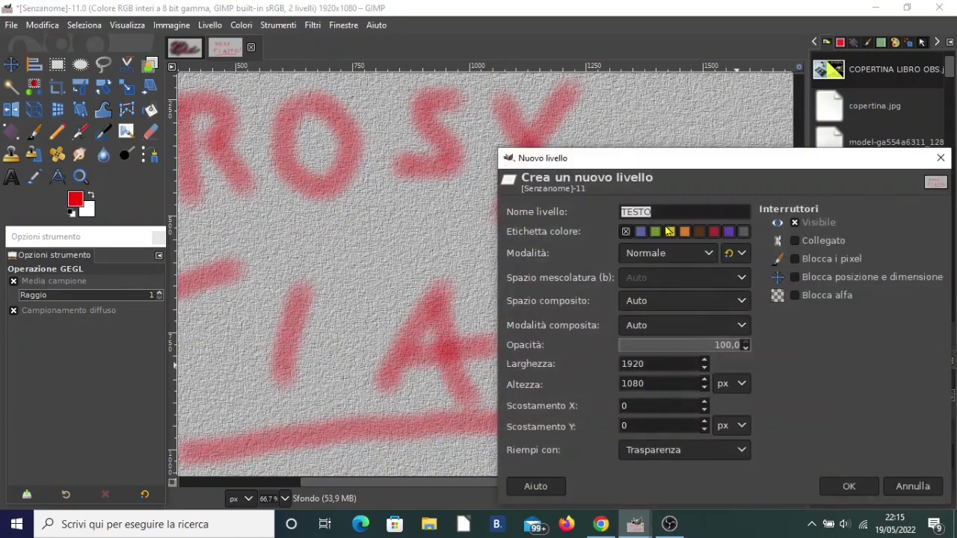
{"action": "type", "text": "TINTA"}
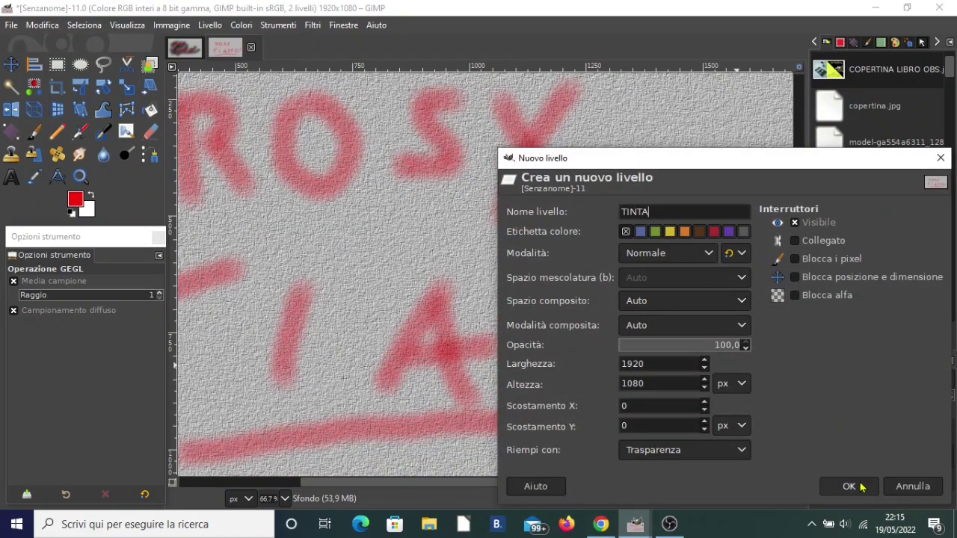
{"action": "left_click", "coordinate": [849, 487]}
- Set black as painting colour and the airbrush to size 412, hardness 32, force 33, flow 44.9
{"action": "left_click", "coordinate": [75, 199]}
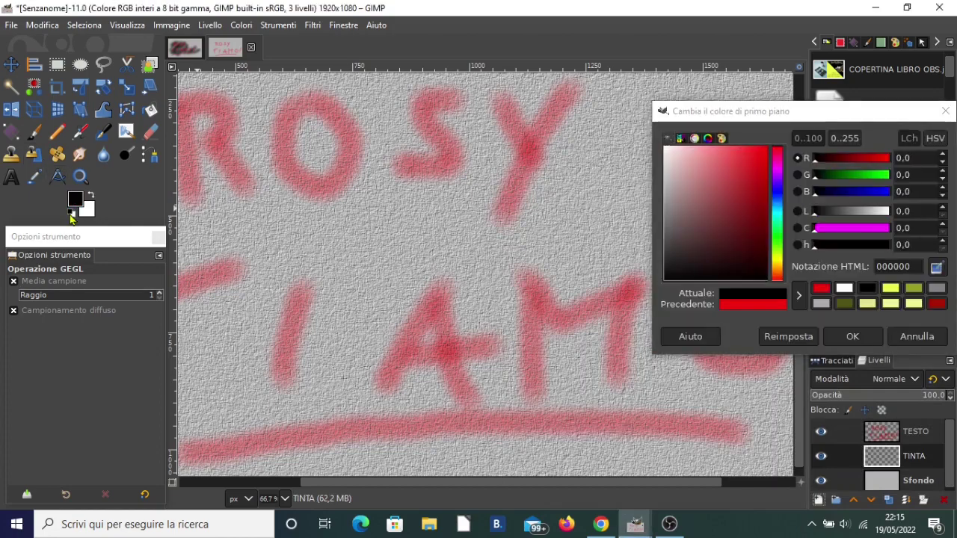
{"action": "left_click", "coordinate": [853, 338]}
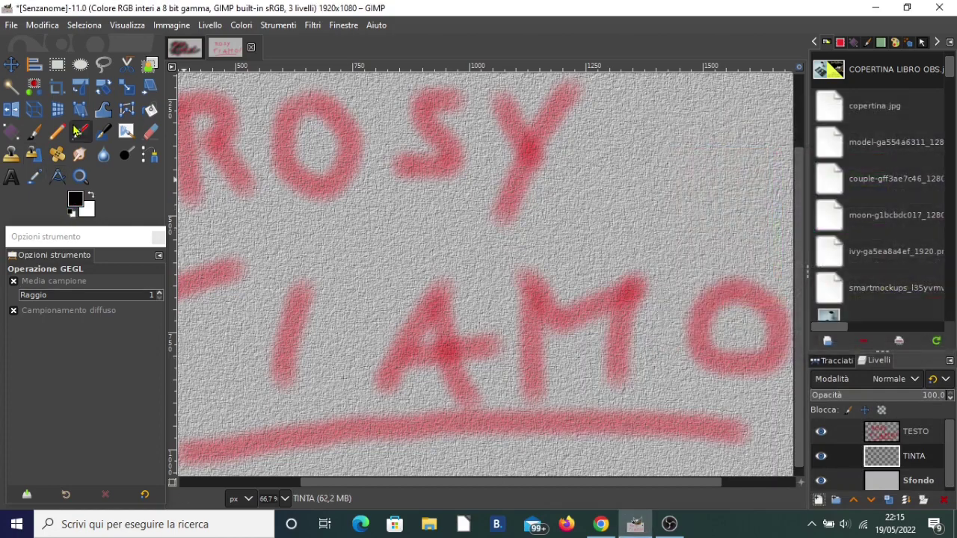
{"action": "left_click", "coordinate": [80, 132]}
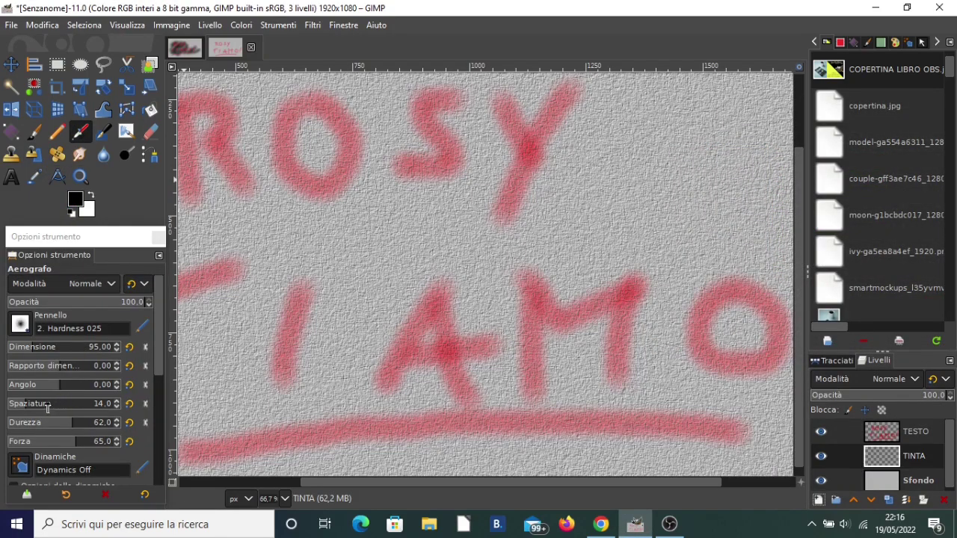
{"action": "left_click", "coordinate": [69, 350]}
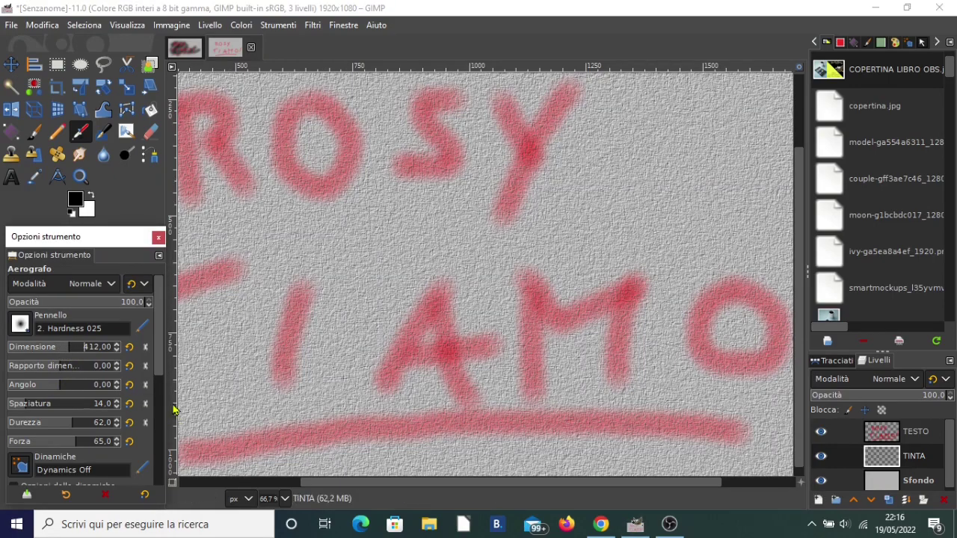
{"action": "scroll", "coordinate": [155, 368], "scroll_direction": "down", "scroll_amount": 5}
{"action": "scroll", "coordinate": [75, 349], "scroll_direction": "up", "scroll_amount": 3}
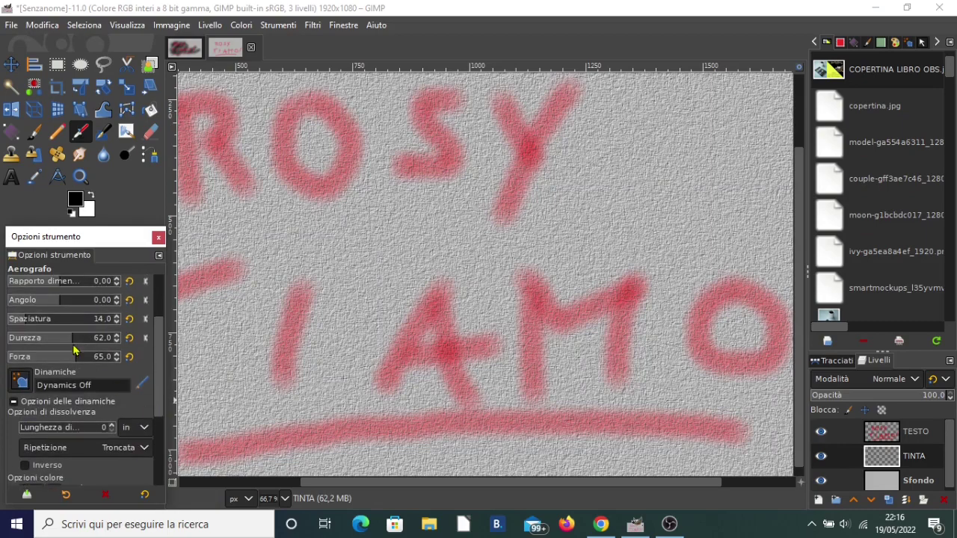
{"action": "left_click", "coordinate": [42, 338]}
{"action": "left_click", "coordinate": [43, 357]}
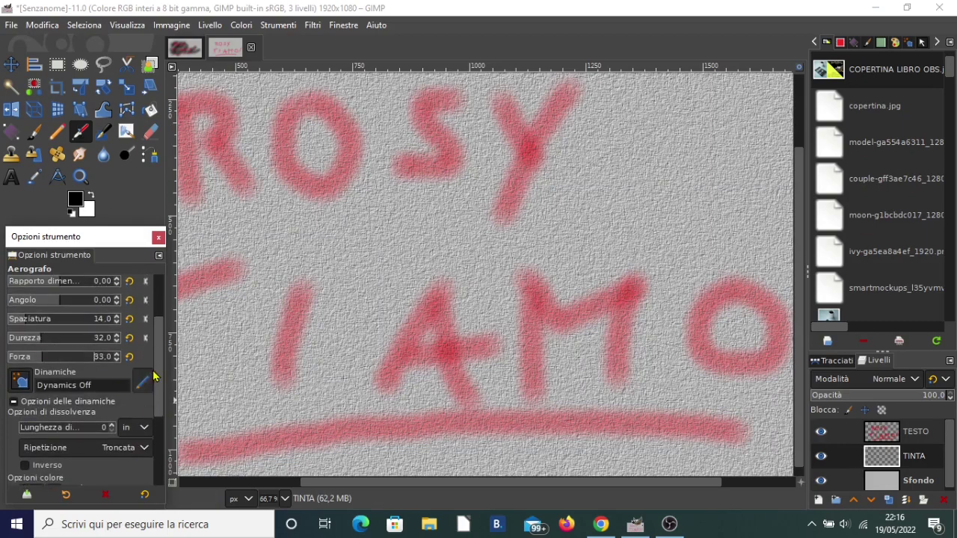
{"action": "mouse_move", "coordinate": [158, 378]}
{"action": "left_mouse_down"}
{"action": "mouse_move", "coordinate": [157, 403]}
{"action": "mouse_move", "coordinate": [34, 503]}
{"action": "left_mouse_up"}
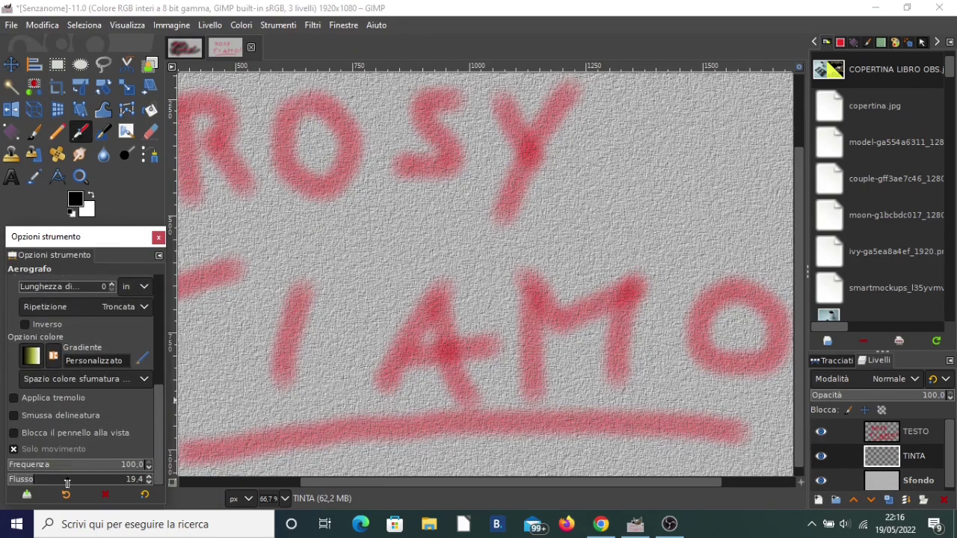
{"action": "left_click", "coordinate": [66, 484]}
- Airbrush soft black shadows behind ROSY and TIAMO! on the TINTA layer
{"action": "key", "text": "minus"}
{"action": "key", "text": "minus"}
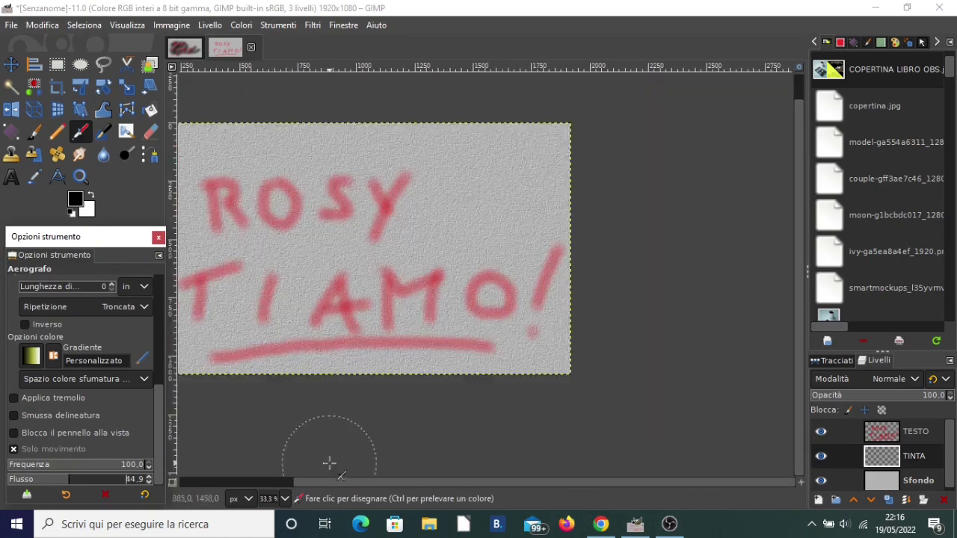
{"action": "left_click_drag", "start_coordinate": [333, 483], "coordinate": [224, 483]}
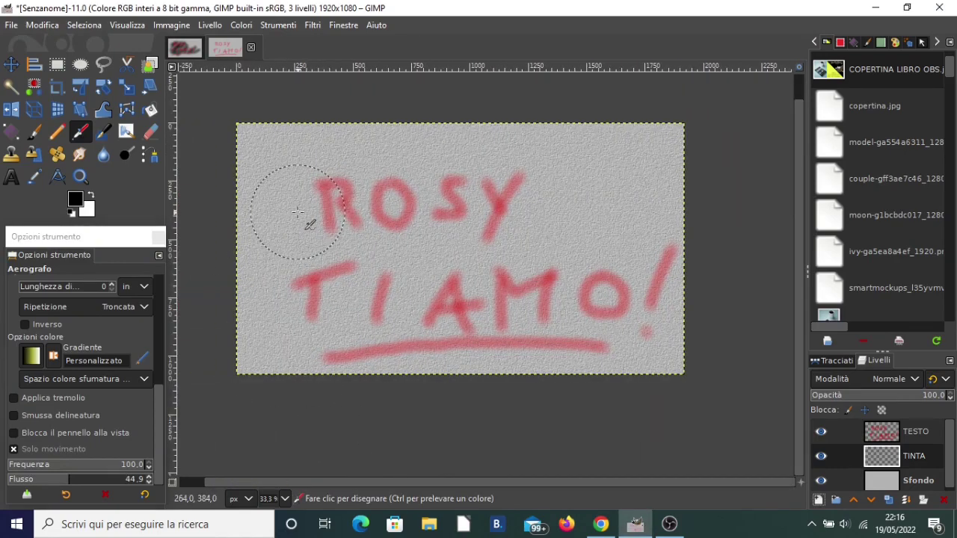
{"action": "mouse_move", "coordinate": [298, 212]}
{"action": "left_mouse_down"}
{"action": "mouse_move", "coordinate": [372, 254]}
{"action": "mouse_move", "coordinate": [583, 263]}
{"action": "mouse_move", "coordinate": [658, 374]}
{"action": "left_mouse_up"}
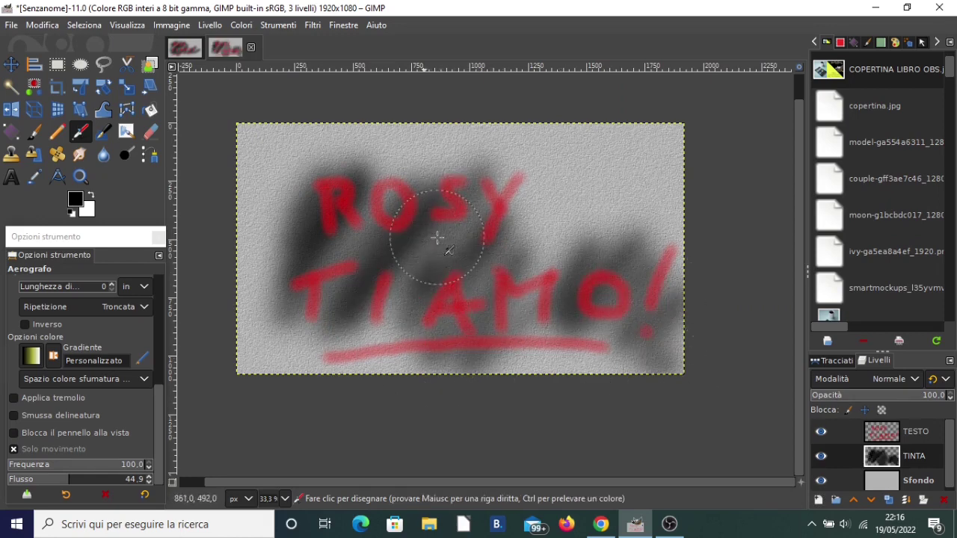
{"action": "left_click_drag", "start_coordinate": [437, 238], "coordinate": [281, 324]}
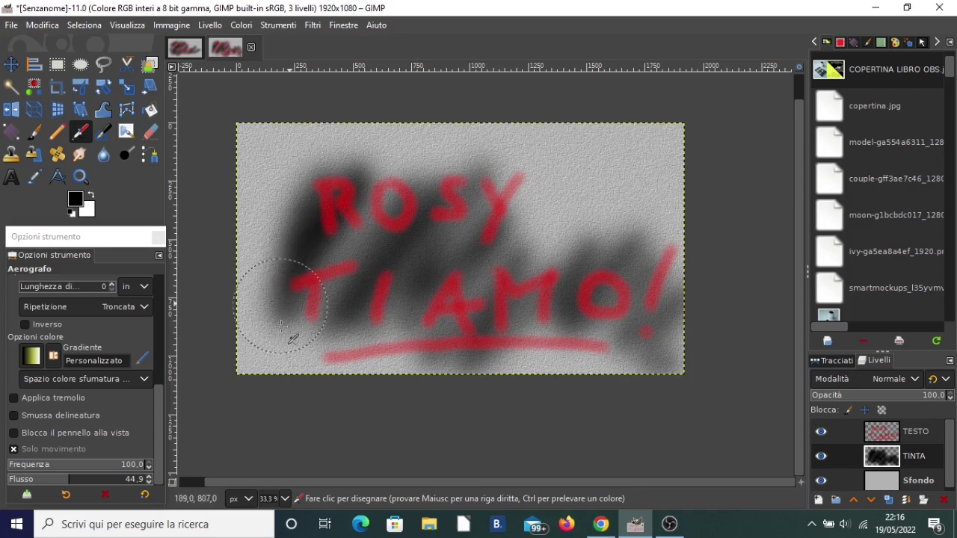
- Rotate the TESTO lettering layer by -5.62° so the graffiti slants upward
{"action": "left_click", "coordinate": [916, 433]}
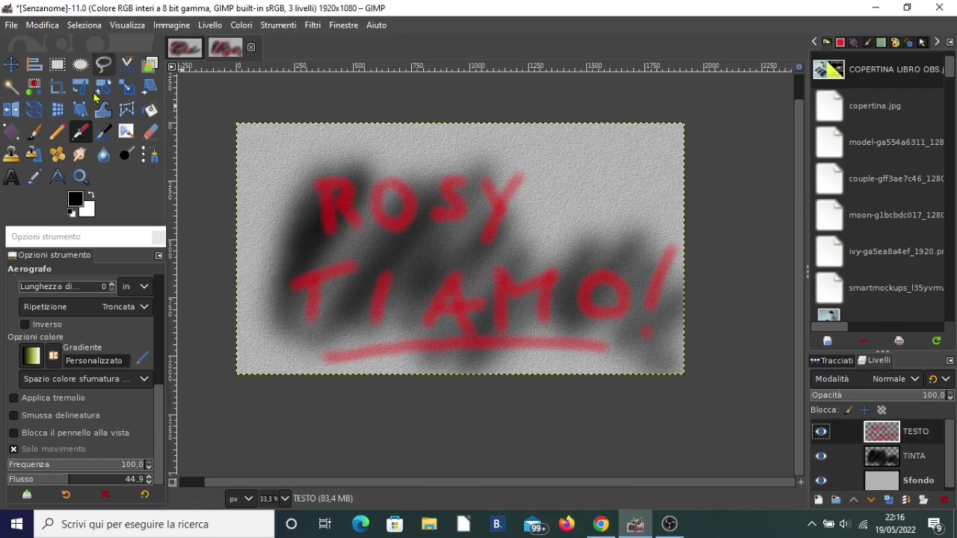
{"action": "left_click", "coordinate": [103, 88]}
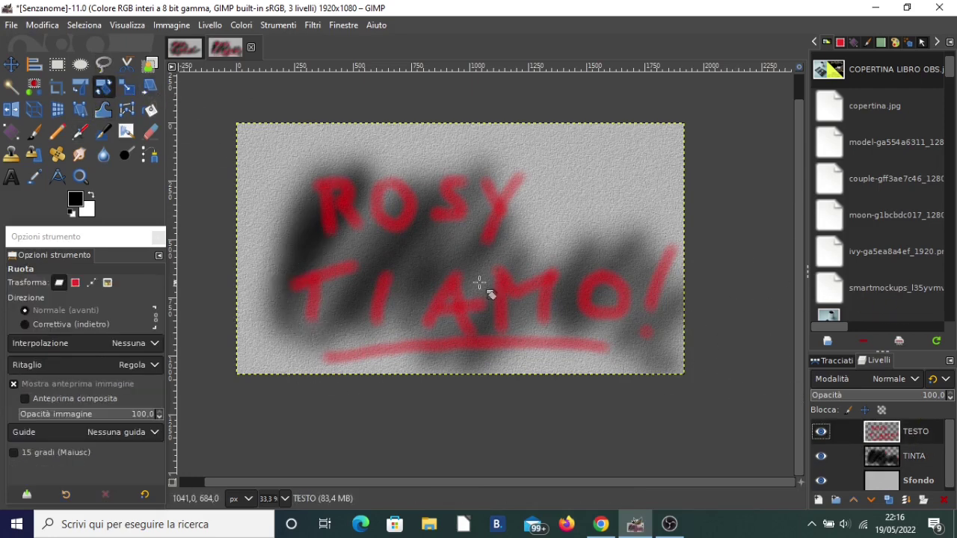
{"action": "left_click_drag", "start_coordinate": [542, 305], "coordinate": [549, 298]}
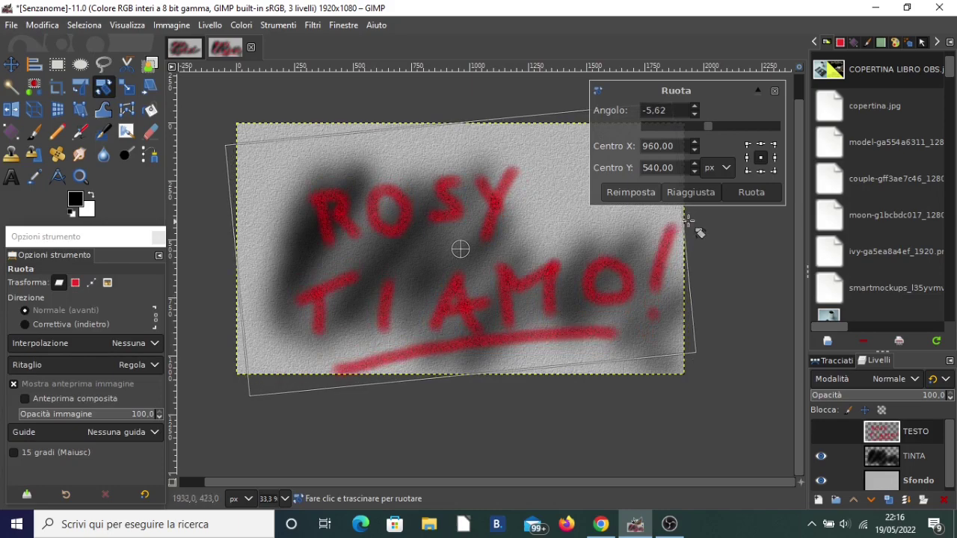
{"action": "left_click", "coordinate": [748, 194]}
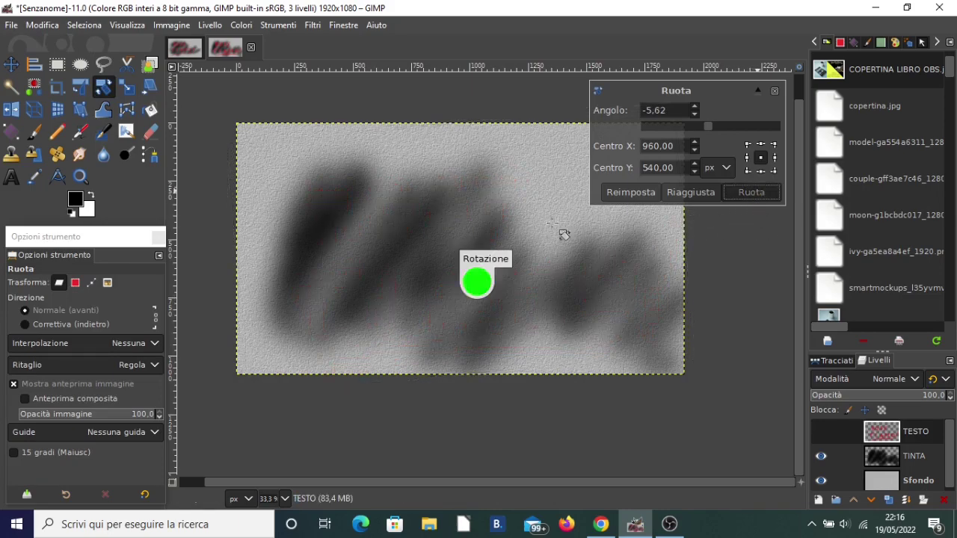
{"action": "scroll", "coordinate": [468, 218], "scroll_direction": "up", "scroll_amount": 1}
{"action": "scroll", "coordinate": [468, 218], "scroll_direction": "up", "scroll_amount": 2}
{"action": "scroll", "coordinate": [474, 221], "scroll_direction": "down", "scroll_amount": 3}
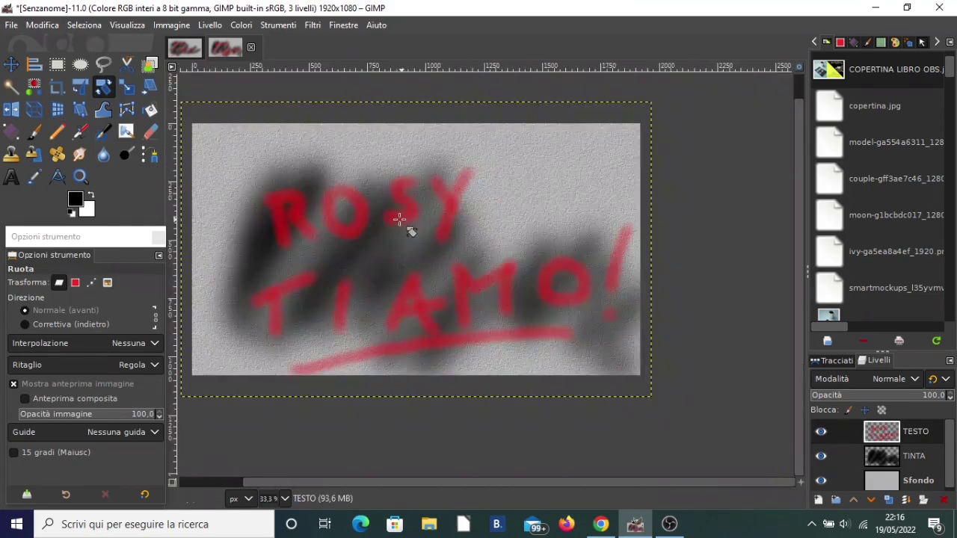